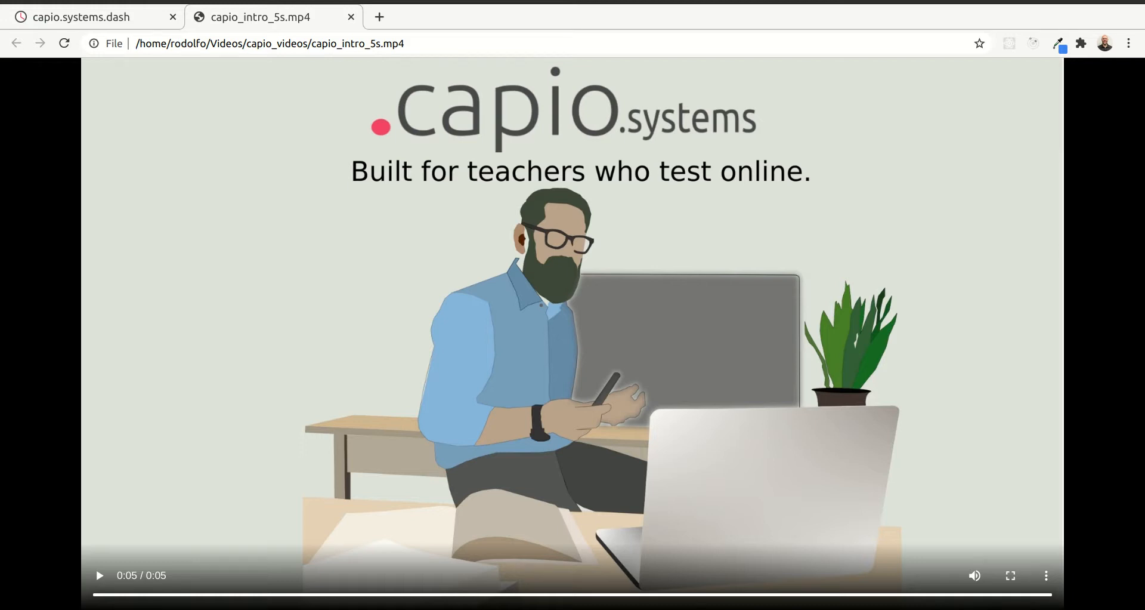
Switch to the capio.systems dashboard and view the question list and the exam list
click(90, 16)
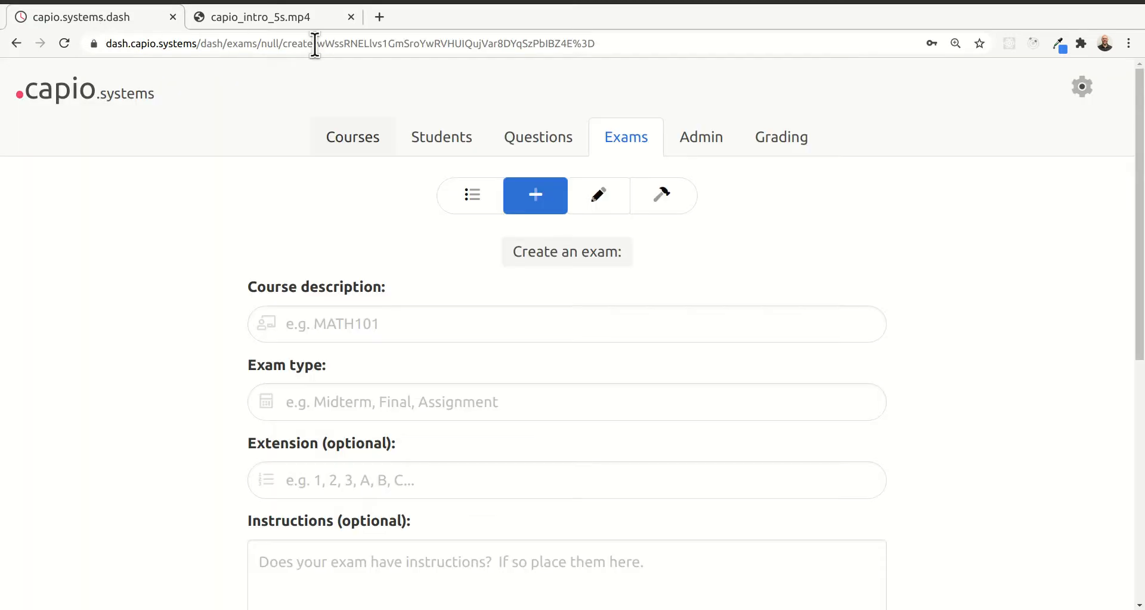
click(534, 137)
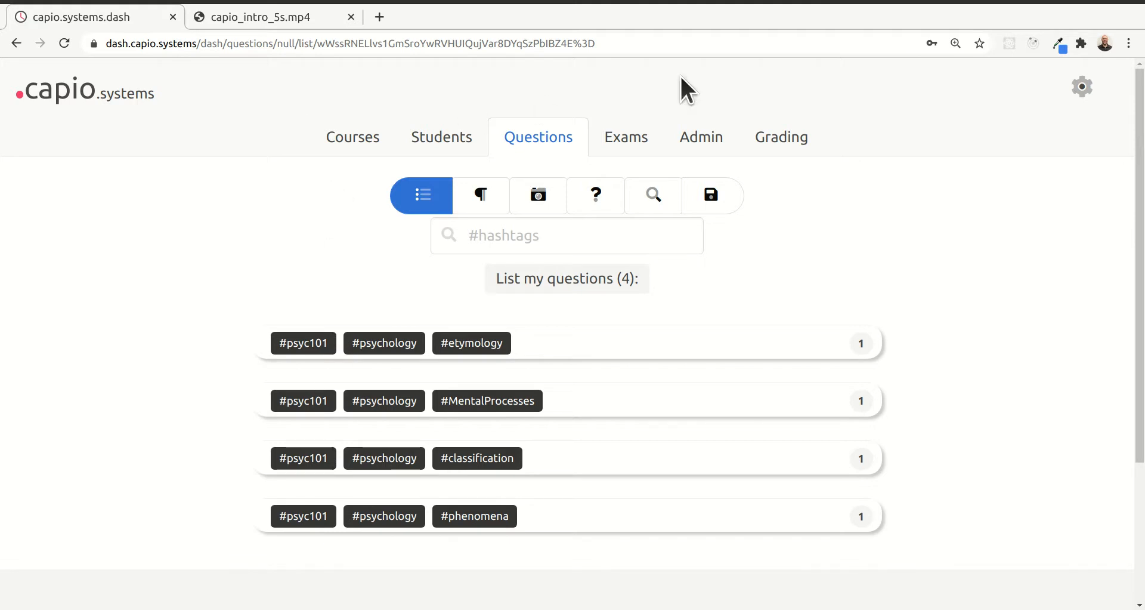
click(627, 143)
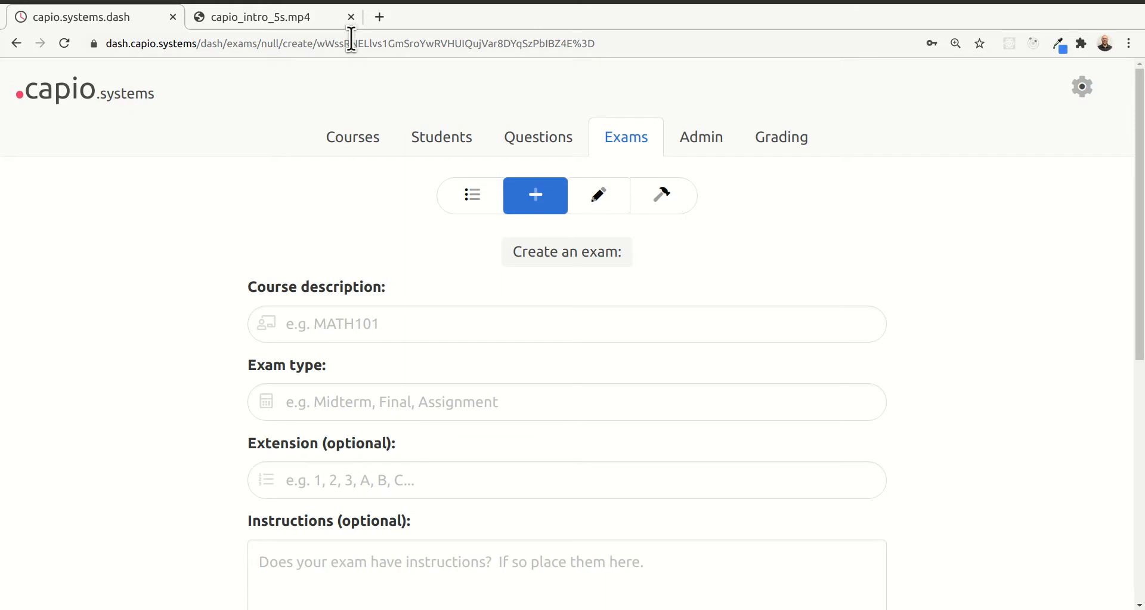
click(475, 189)
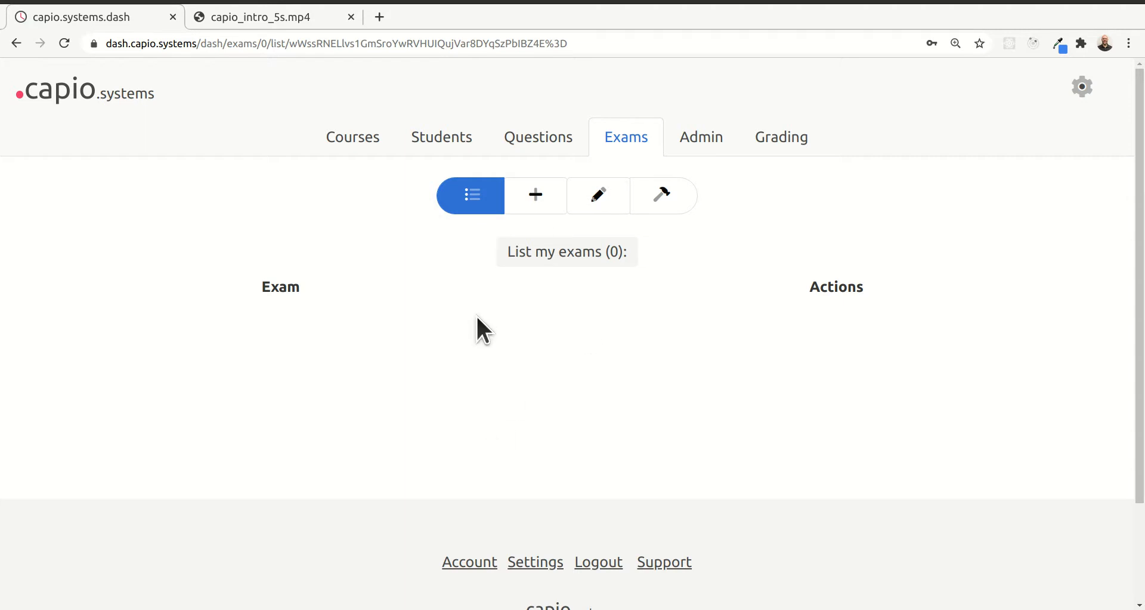
Look through the exam creation form, the exam update page and the exam preview page
click(536, 194)
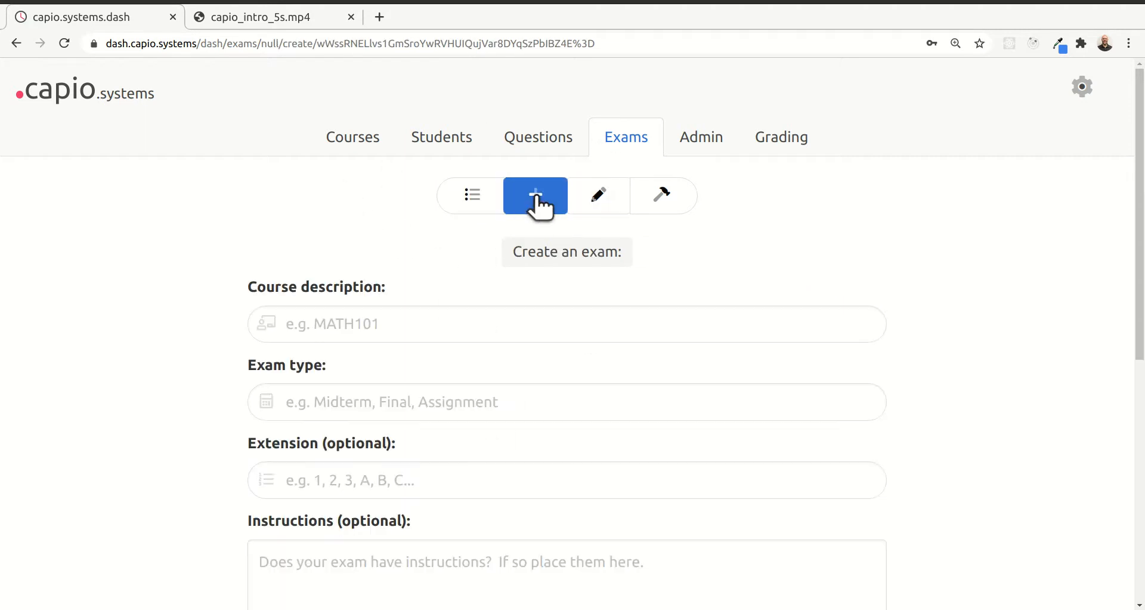
scroll(430, 215, down, 4)
scroll(429, 203, up, 4)
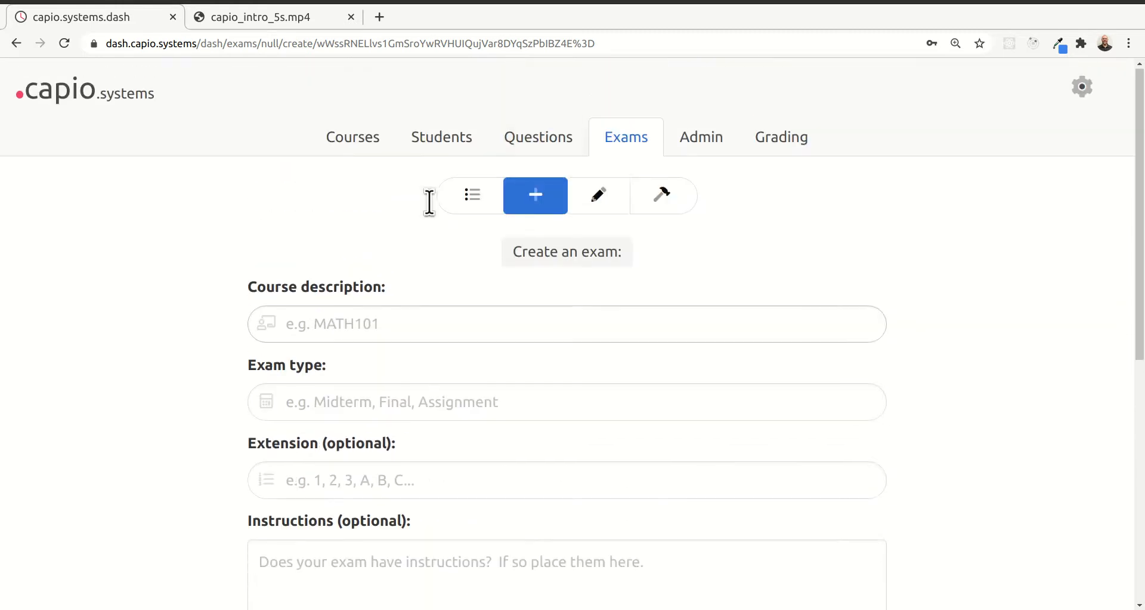
click(610, 205)
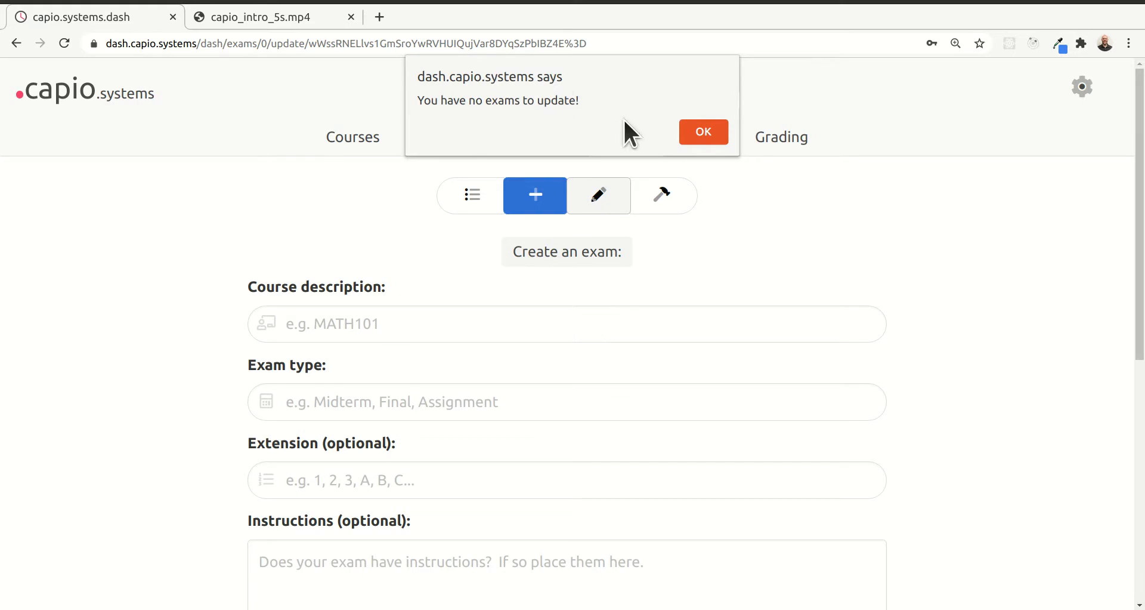
click(704, 133)
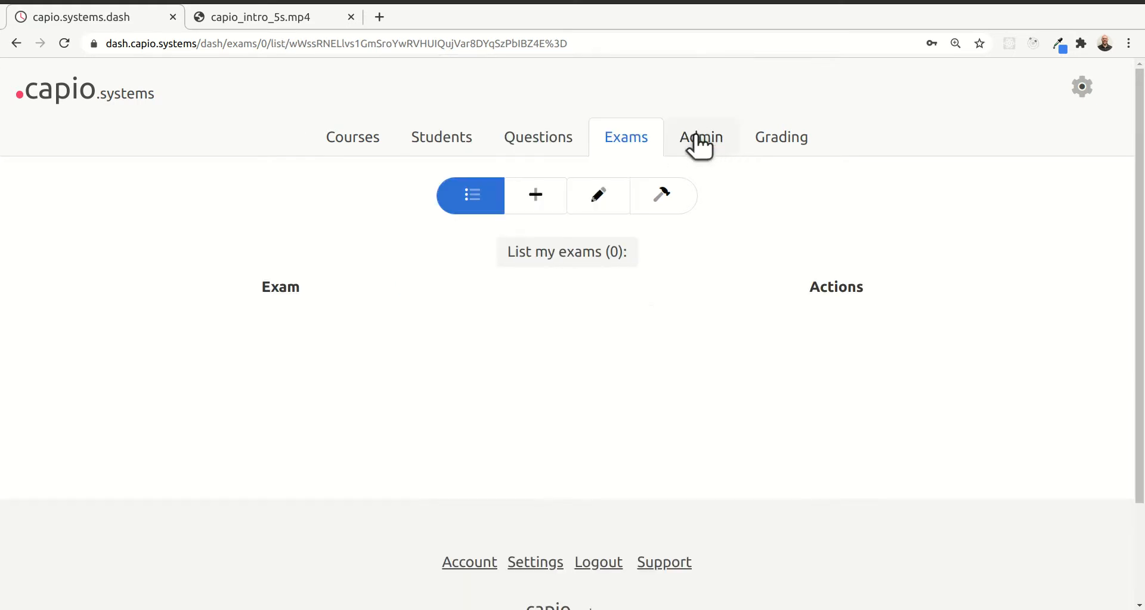
click(669, 197)
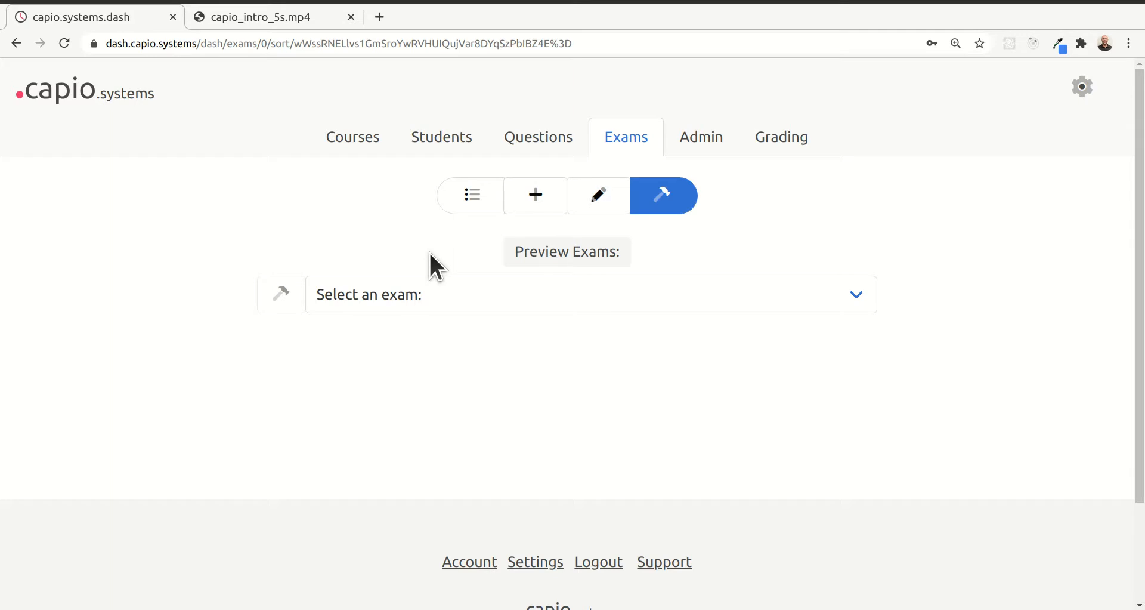
Start a new exam with course description PHSY101, exam type TEST and extension 1, leaving the instructions blank
click(537, 203)
scroll(520, 235, down, 3)
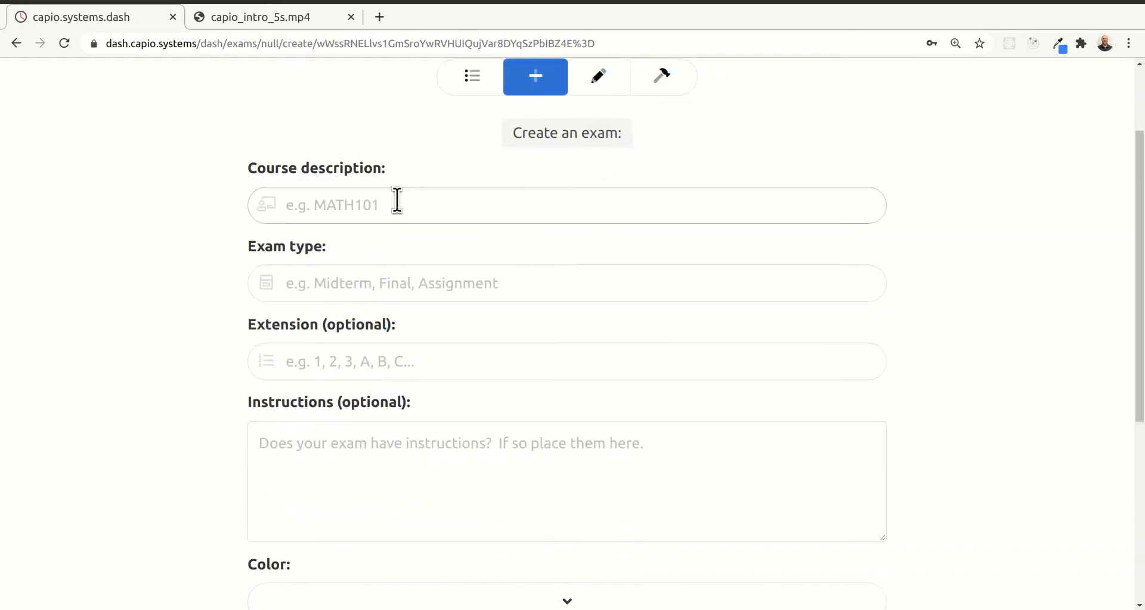
click(371, 214)
text(PHSY101)
key(Tab)
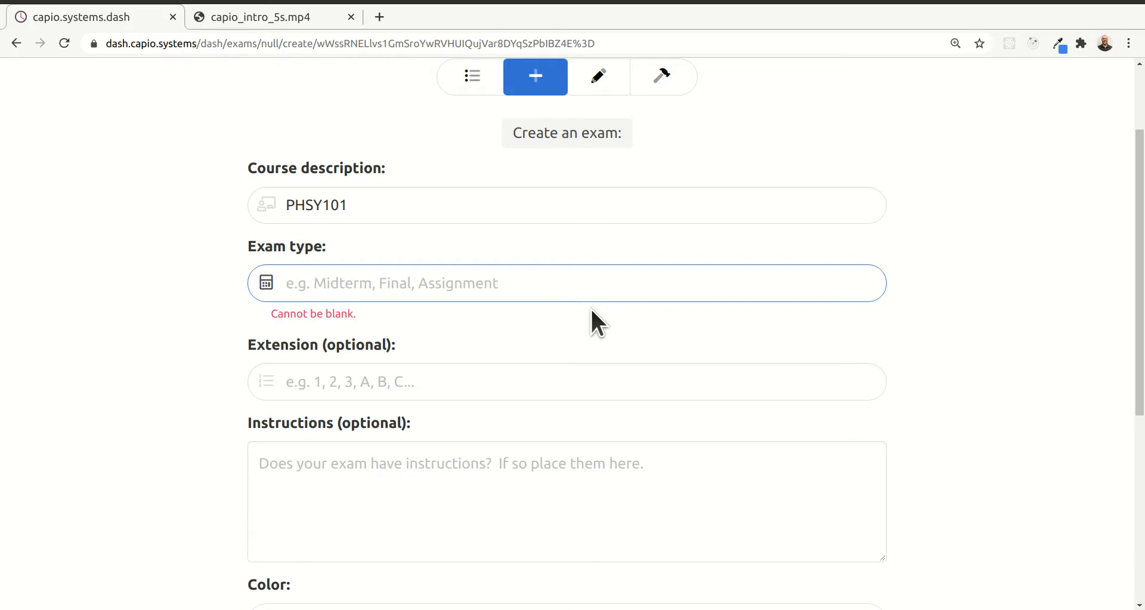
text(TEST)
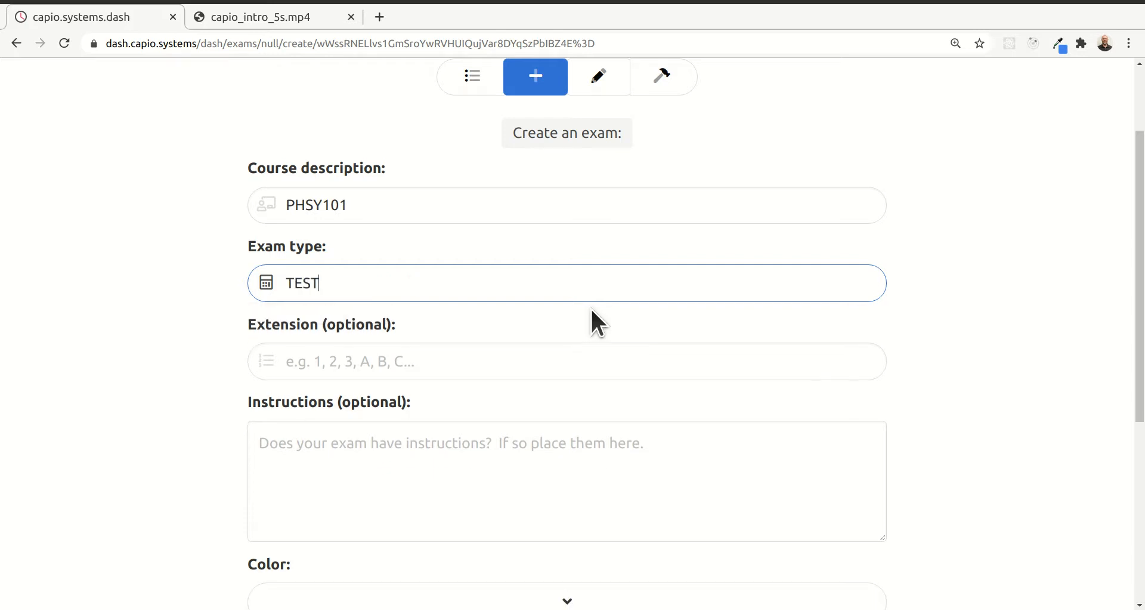
key(Tab)
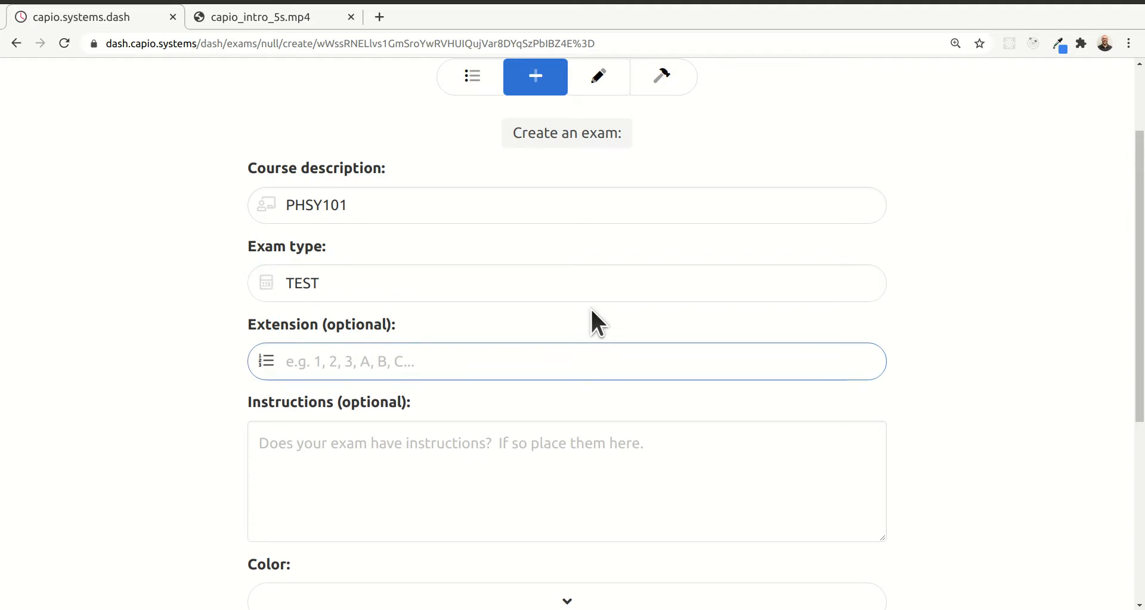
text(1)
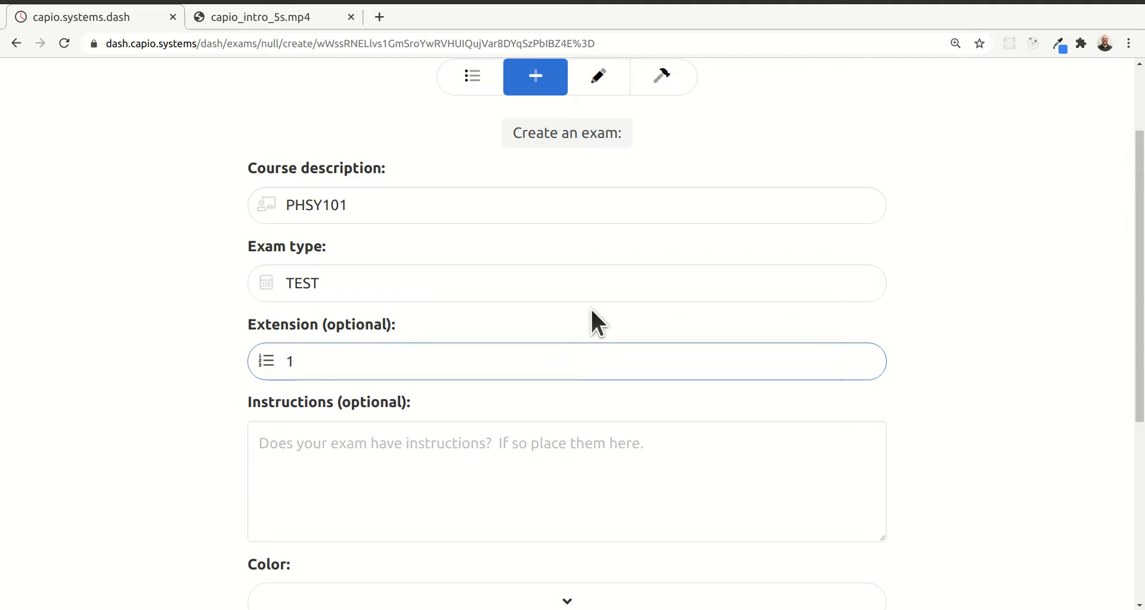
key(Tab)
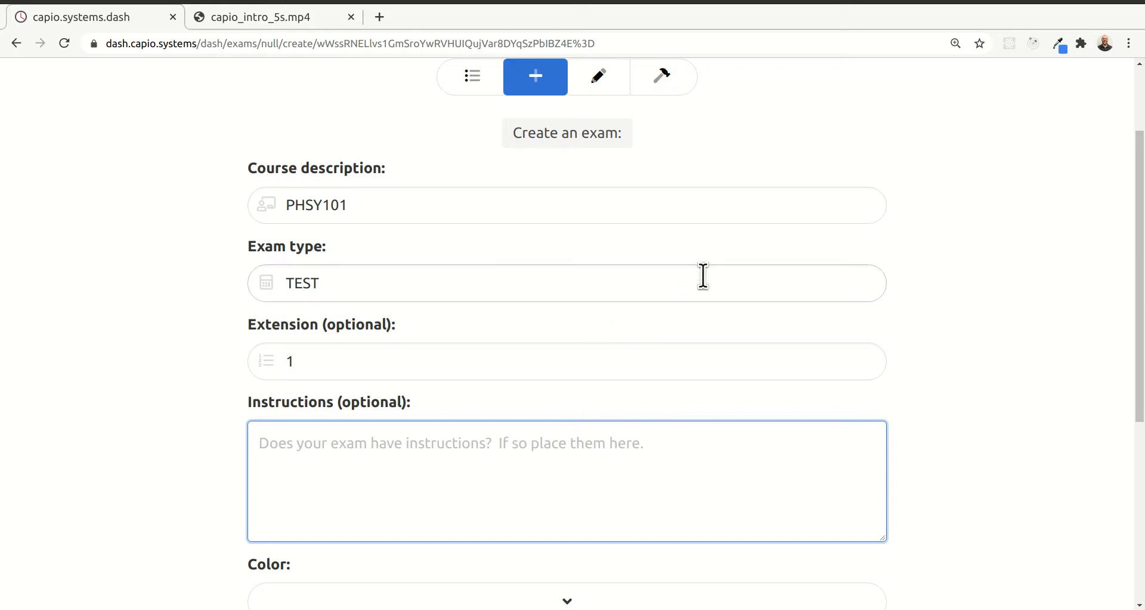
Try teal and red as the new exam's color
scroll(508, 260, down, 3)
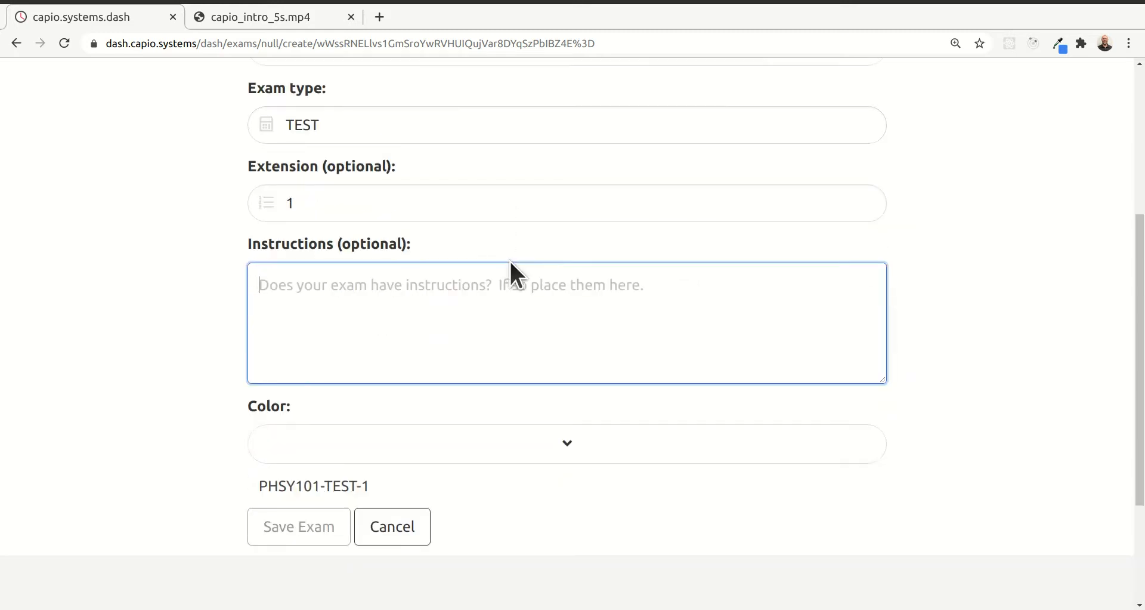
click(567, 444)
scroll(555, 307, down, 4)
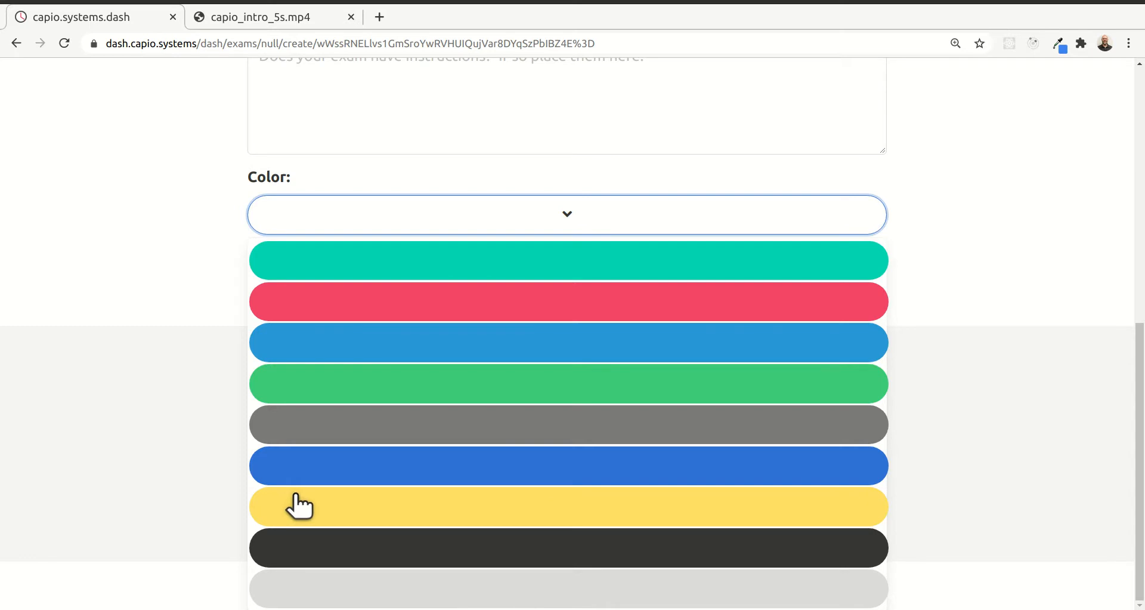
click(471, 263)
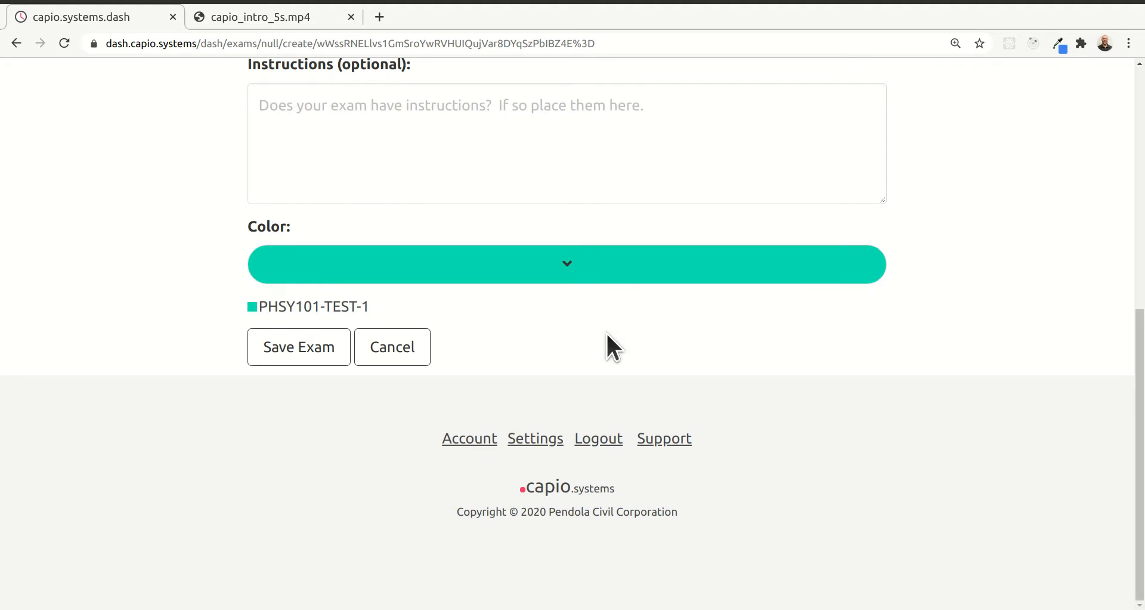
click(562, 264)
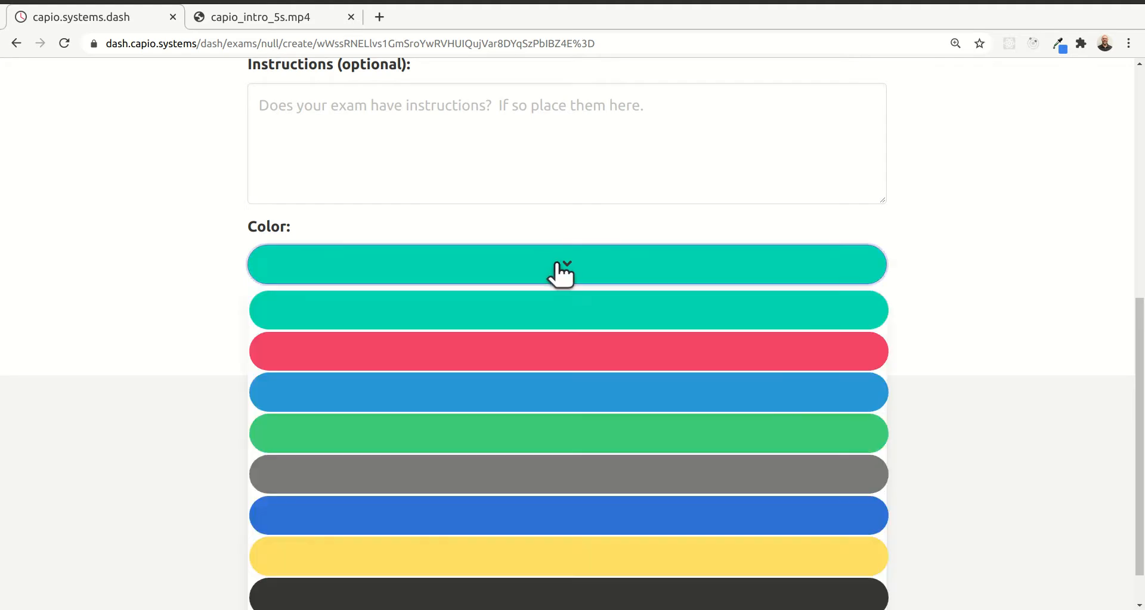
click(558, 340)
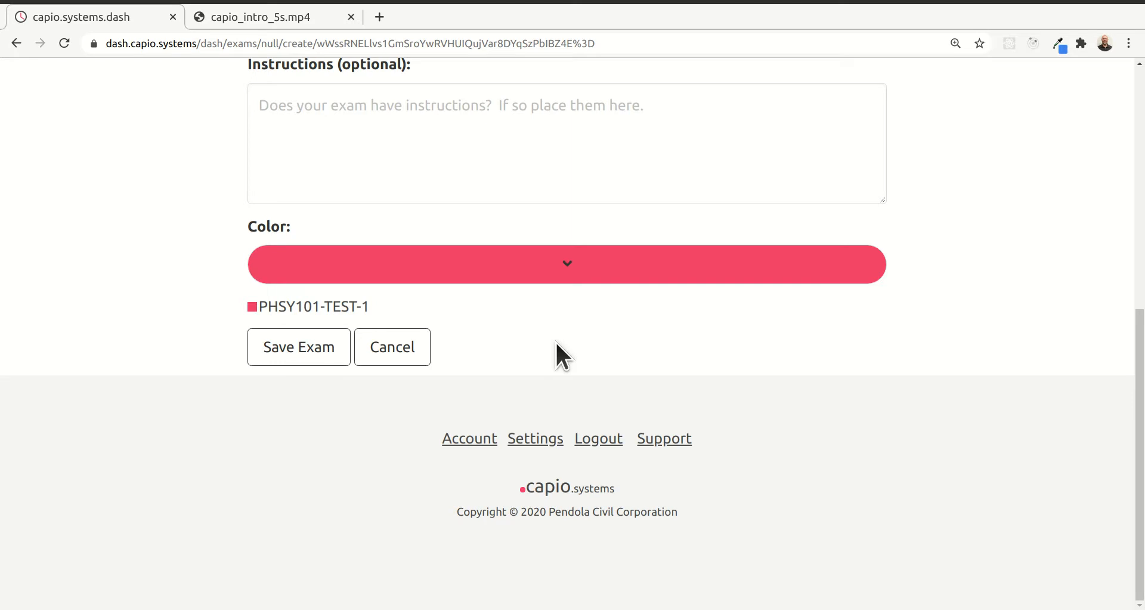
Set the new exam's color to the near-black option
click(570, 264)
scroll(545, 317, down, 1)
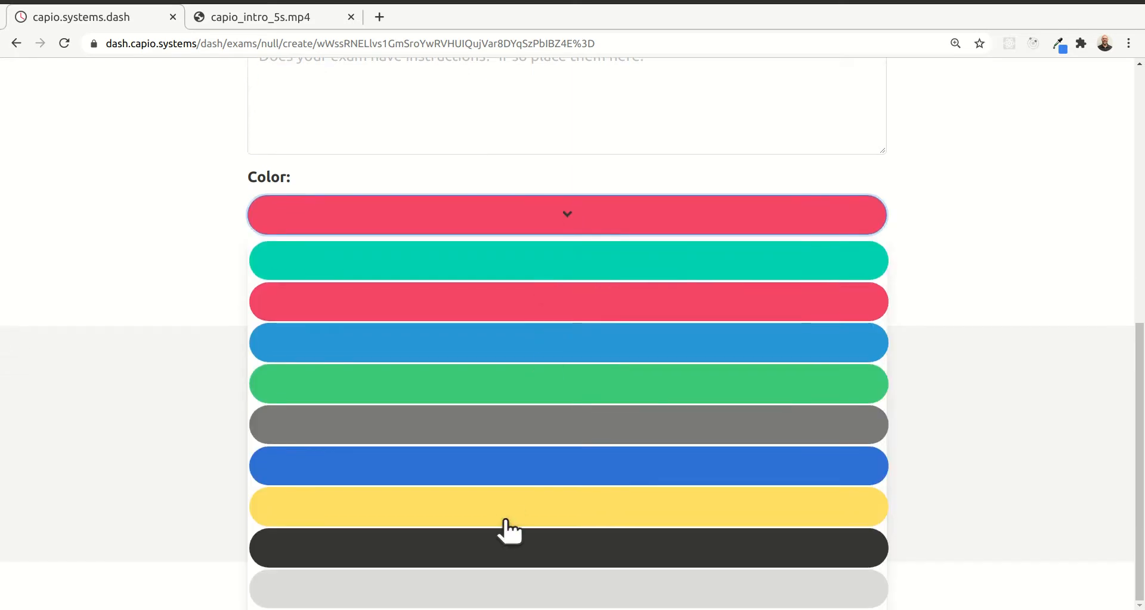
click(510, 546)
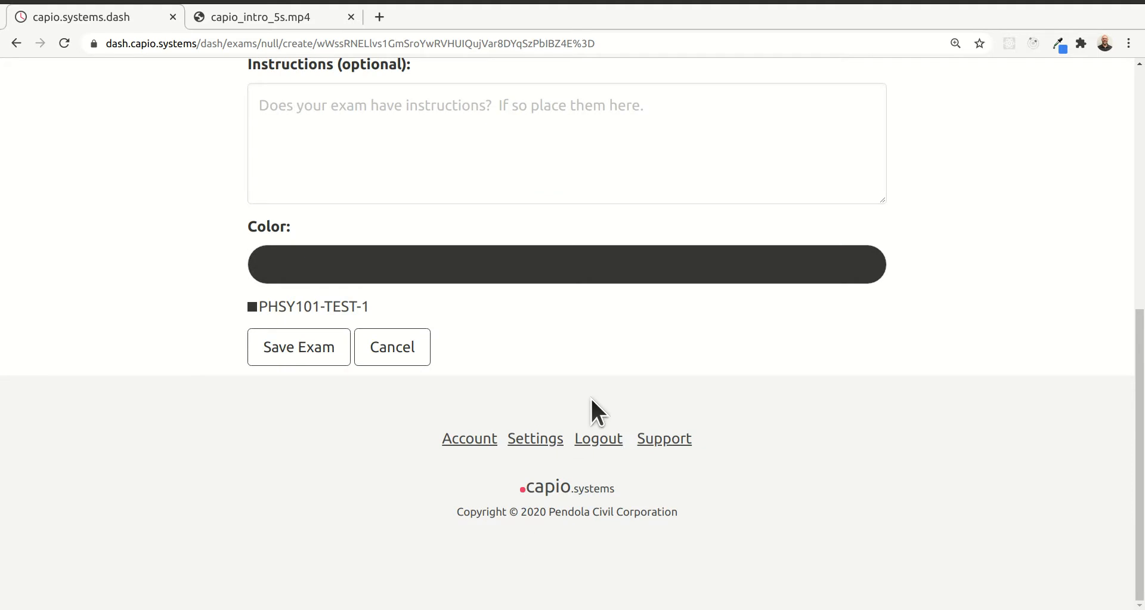
Check the completed exam fields and save the exam
scroll(587, 348, up, 4)
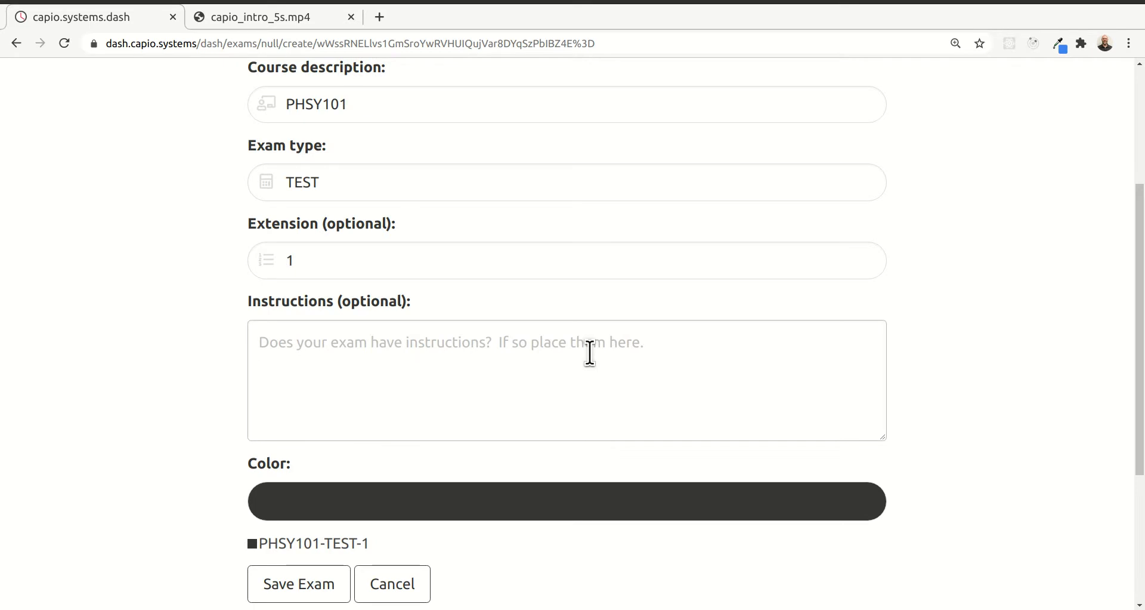
scroll(590, 352, up, 4)
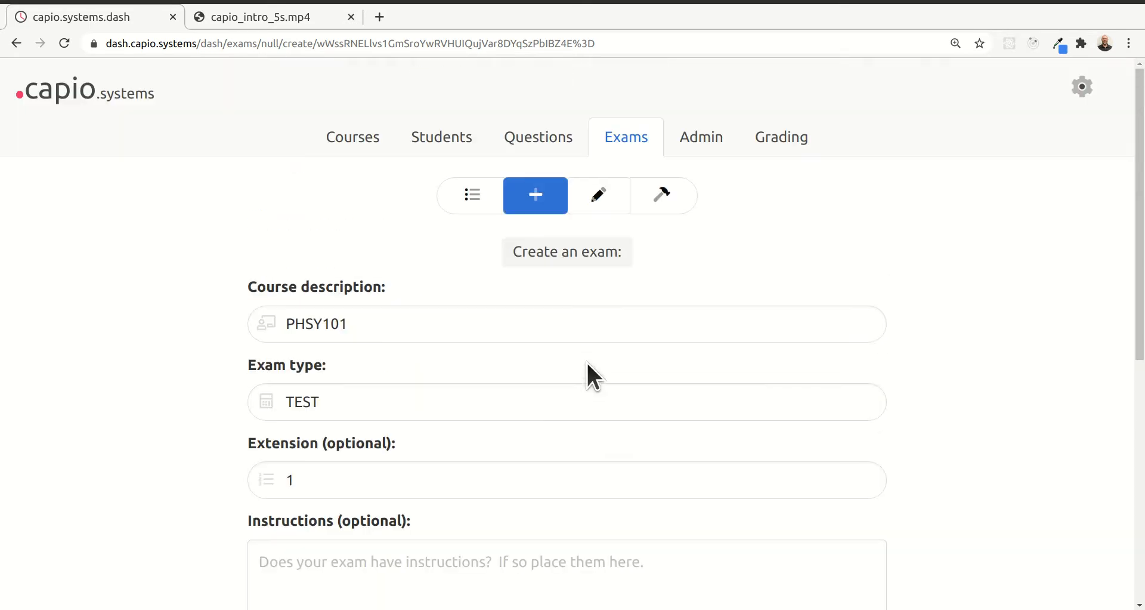
scroll(586, 360, down, 5)
click(296, 501)
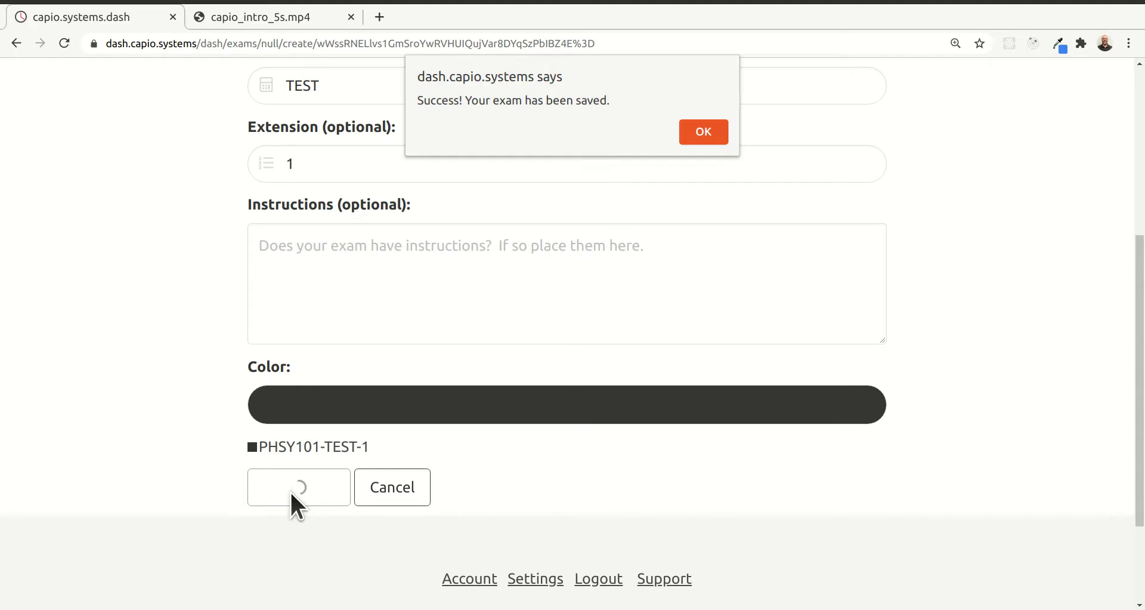
click(703, 132)
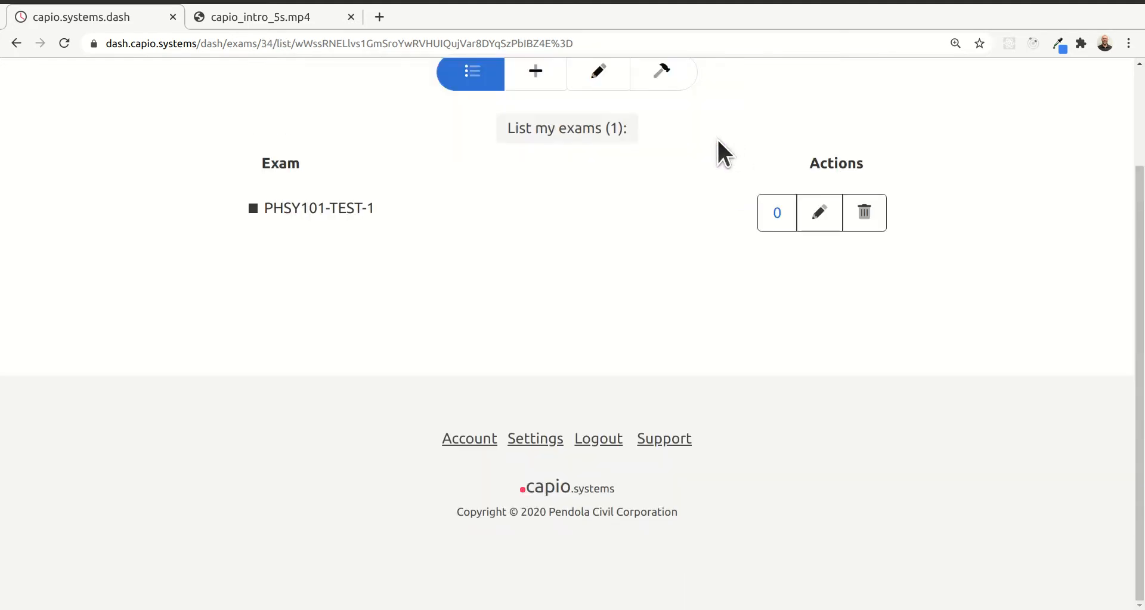
View the list of courses to compare its color markers with those in the exam list, and return to the exams
scroll(491, 319, up, 3)
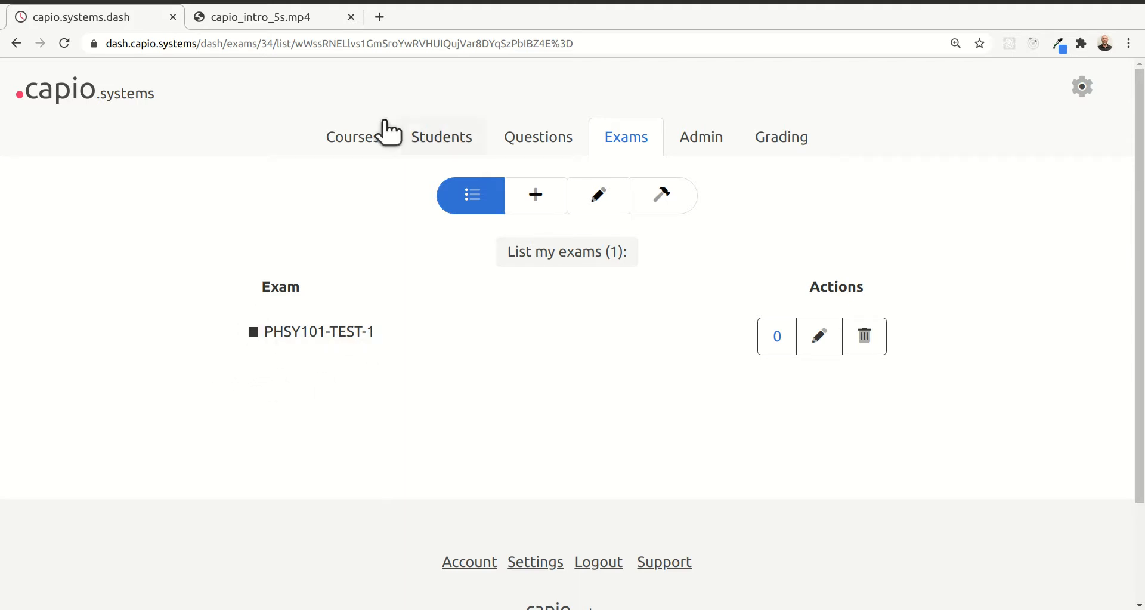
click(355, 142)
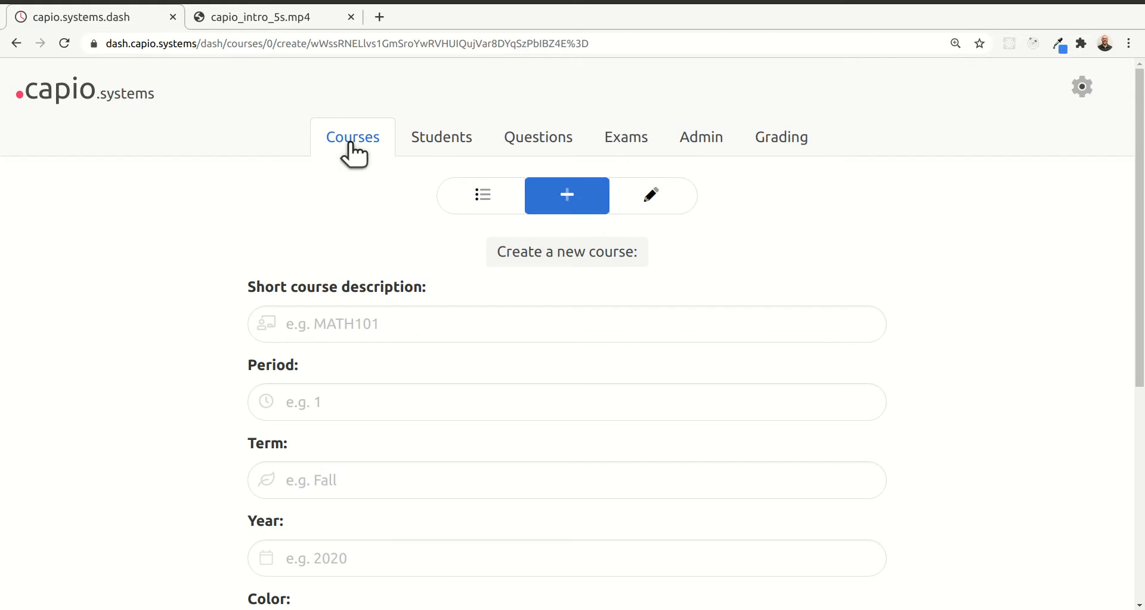
click(478, 198)
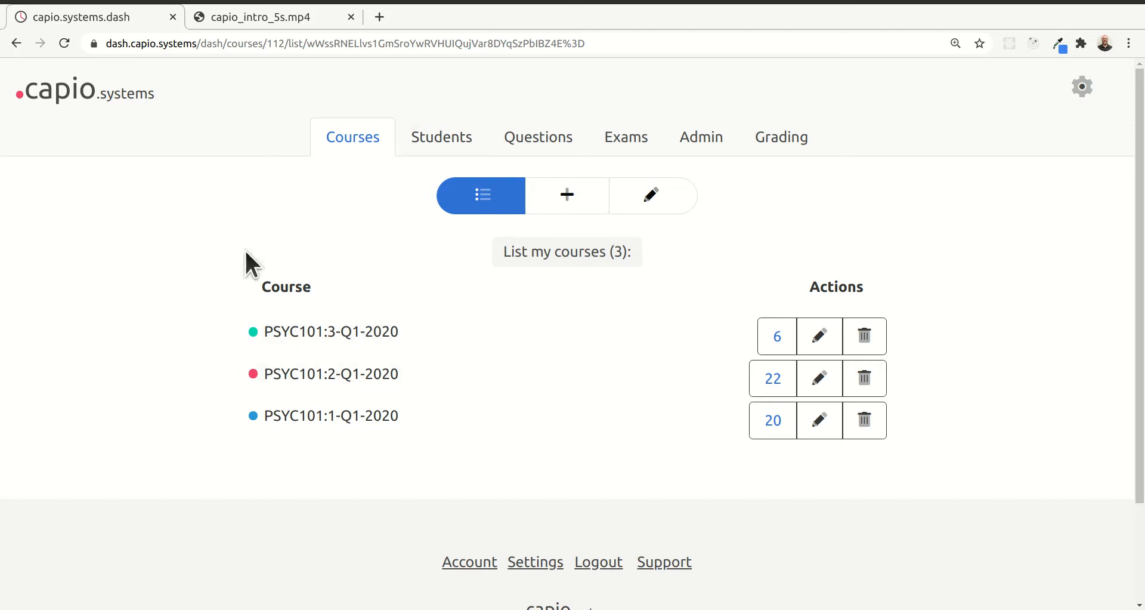
click(624, 142)
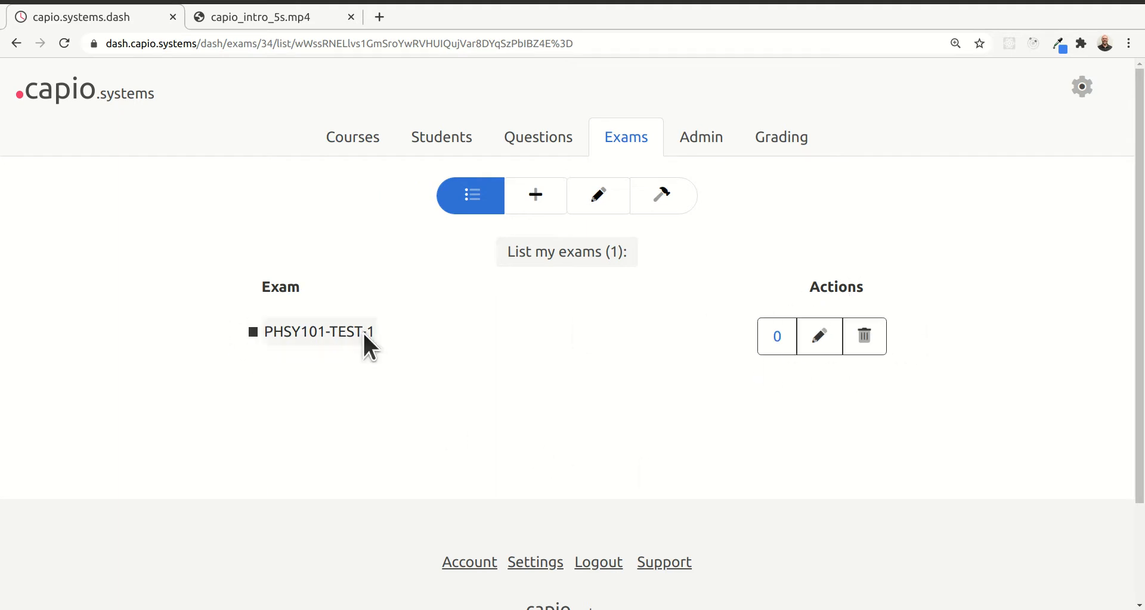
Open the PHSY101-TEST-1 exam for updating and examine its fields and the available update options
click(821, 337)
scroll(358, 340, down, 3)
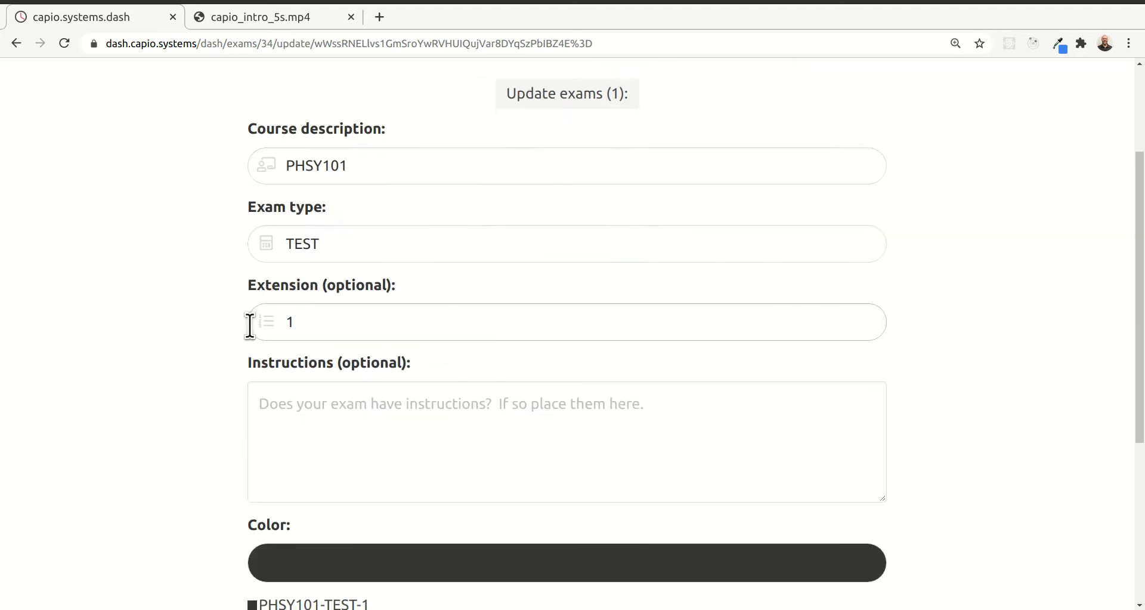
scroll(418, 358, down, 2)
scroll(330, 166, up, 2)
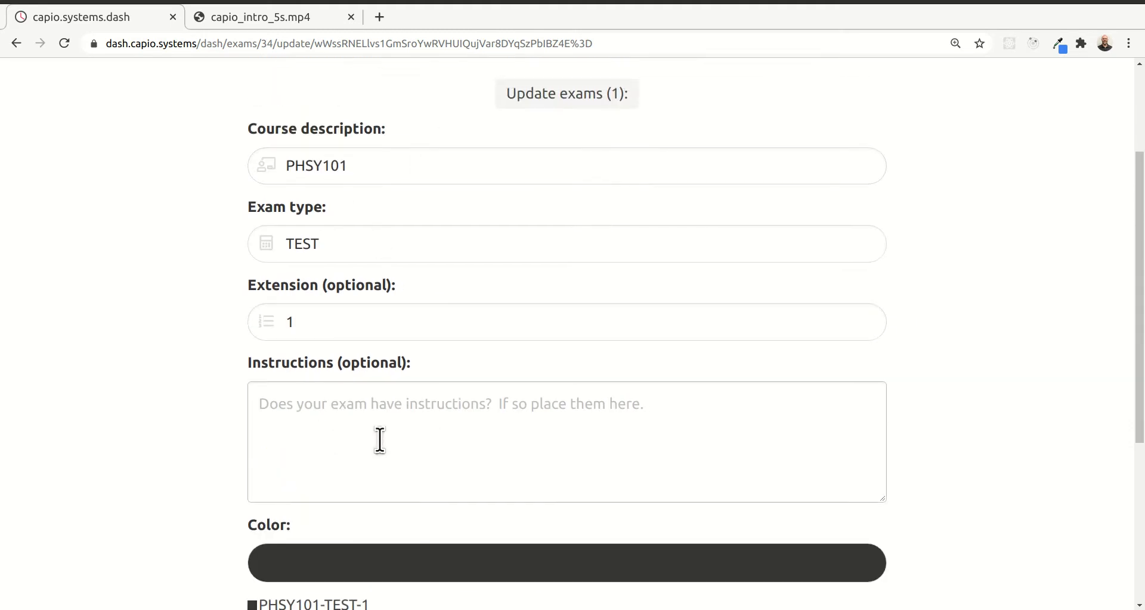
scroll(386, 427, down, 4)
scroll(381, 319, up, 5)
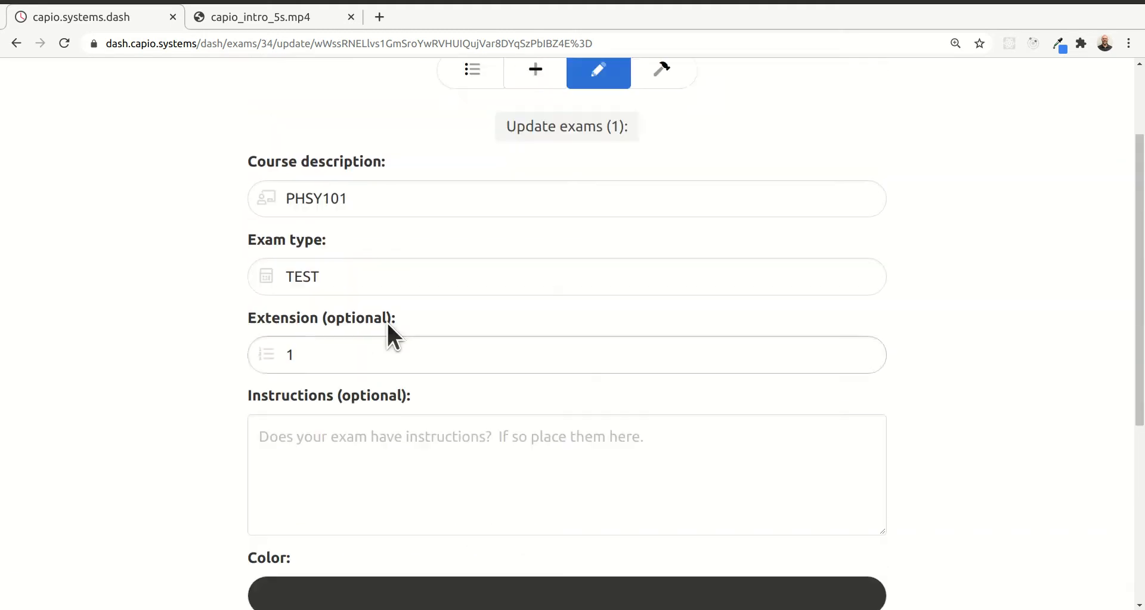
scroll(536, 424, up, 4)
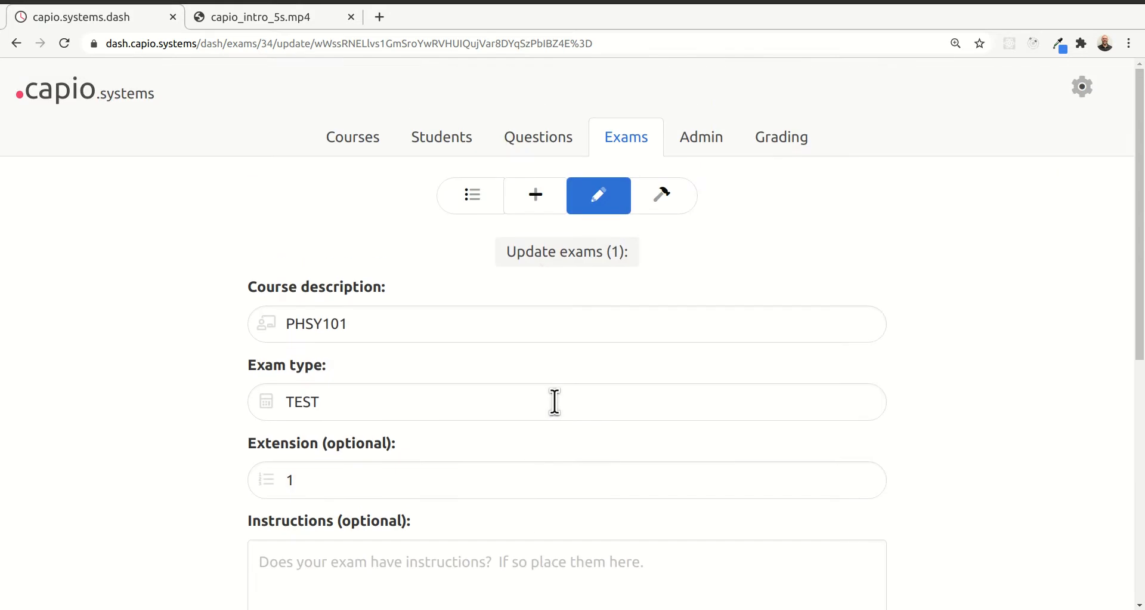
scroll(485, 201, down, 8)
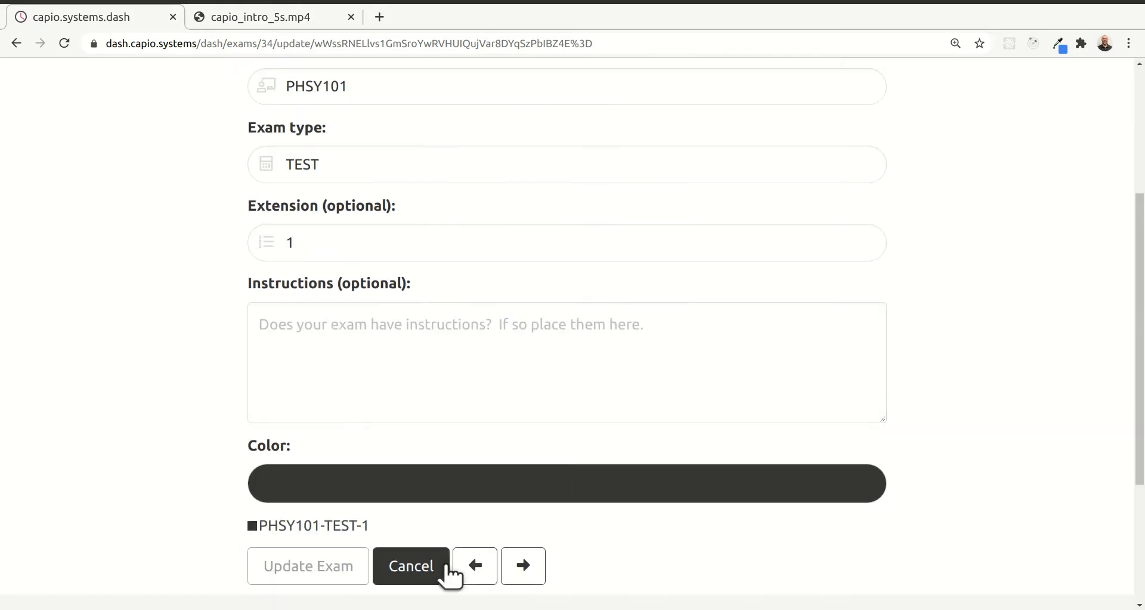
Cancel the exam update and open the question selection for PHSY101-TEST-1 from the exam list
click(418, 575)
scroll(575, 359, up, 4)
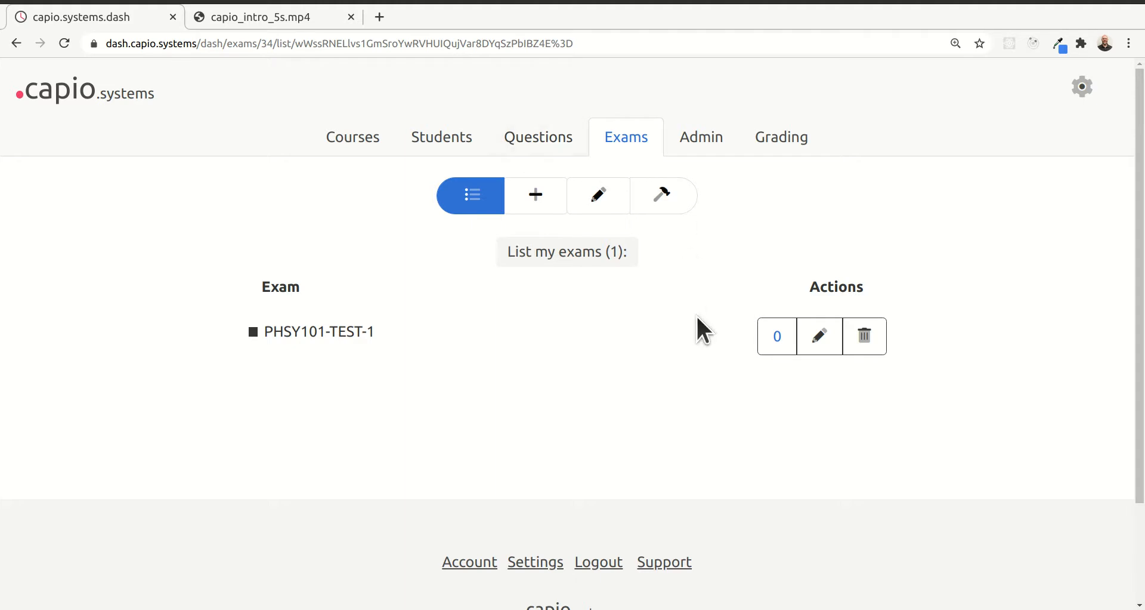
click(778, 346)
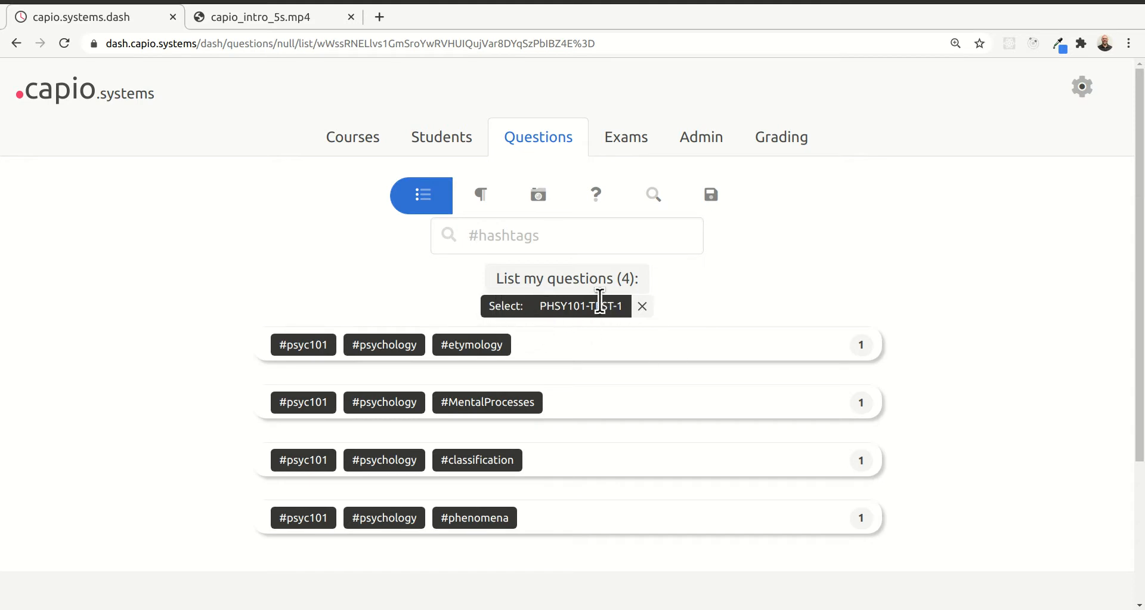
Add the #etymology, #MentalProcesses, #classification and #phenomena question groups to PHSY101-TEST-1
click(662, 355)
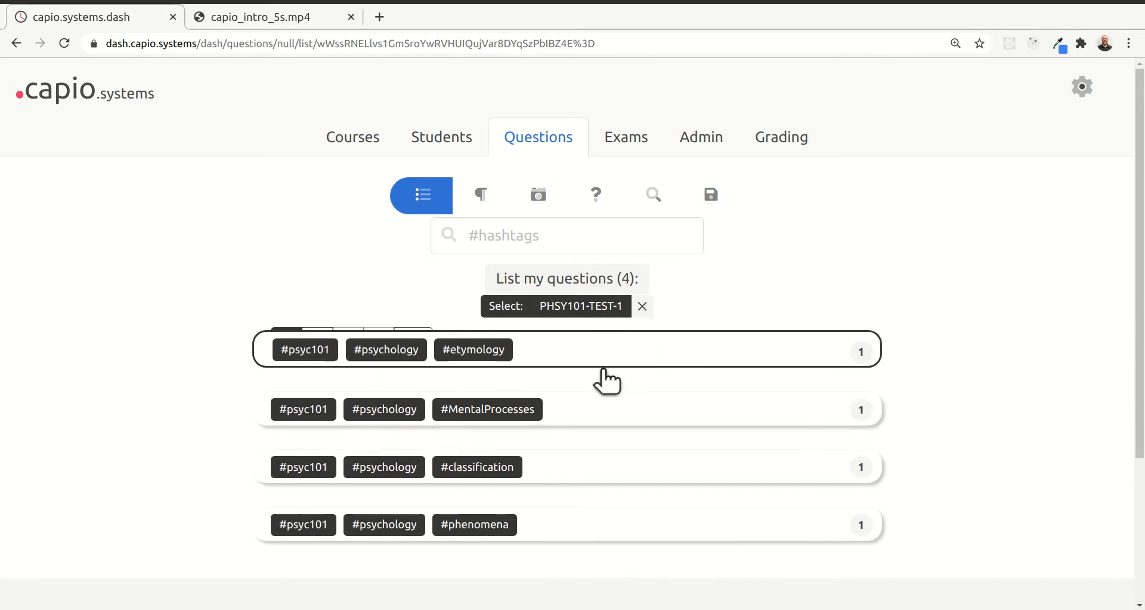
click(413, 351)
scroll(735, 304, down, 2)
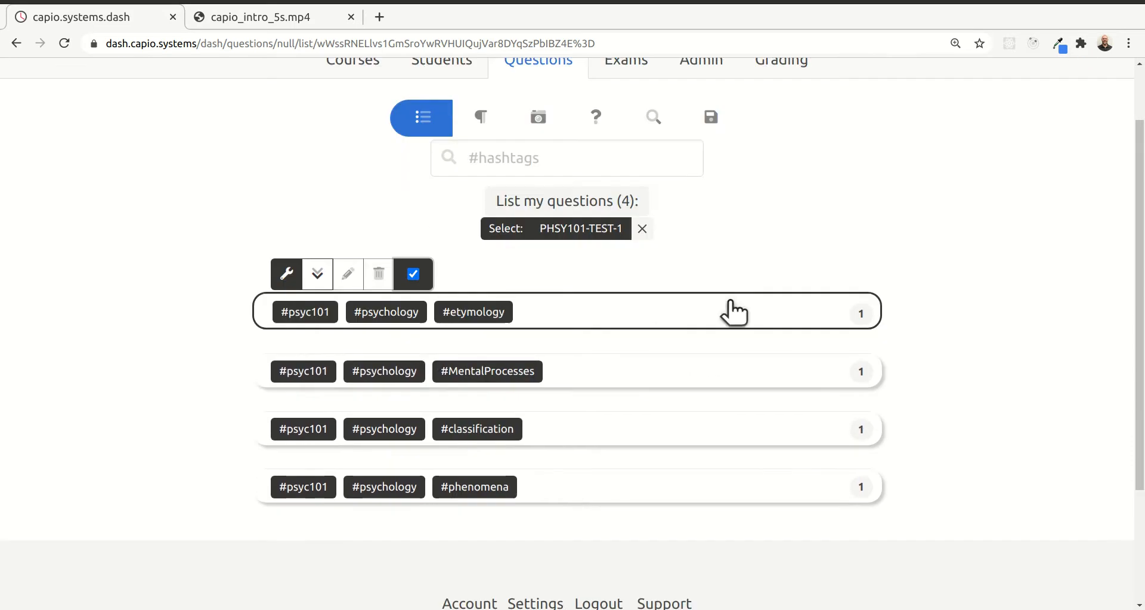
click(599, 373)
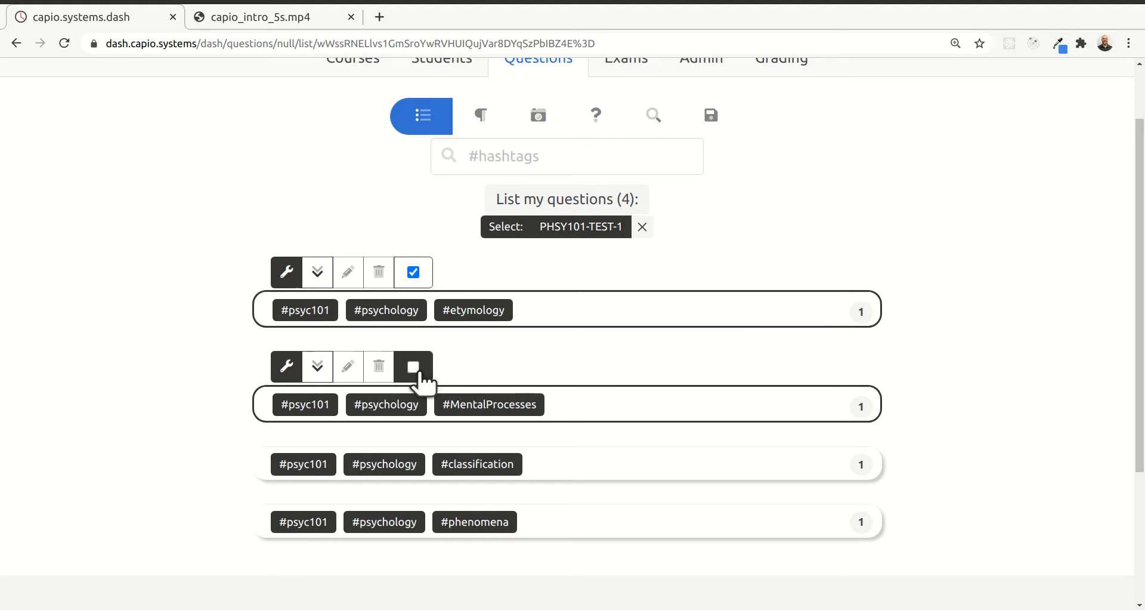
click(614, 474)
click(413, 461)
scroll(601, 364, down, 3)
click(608, 444)
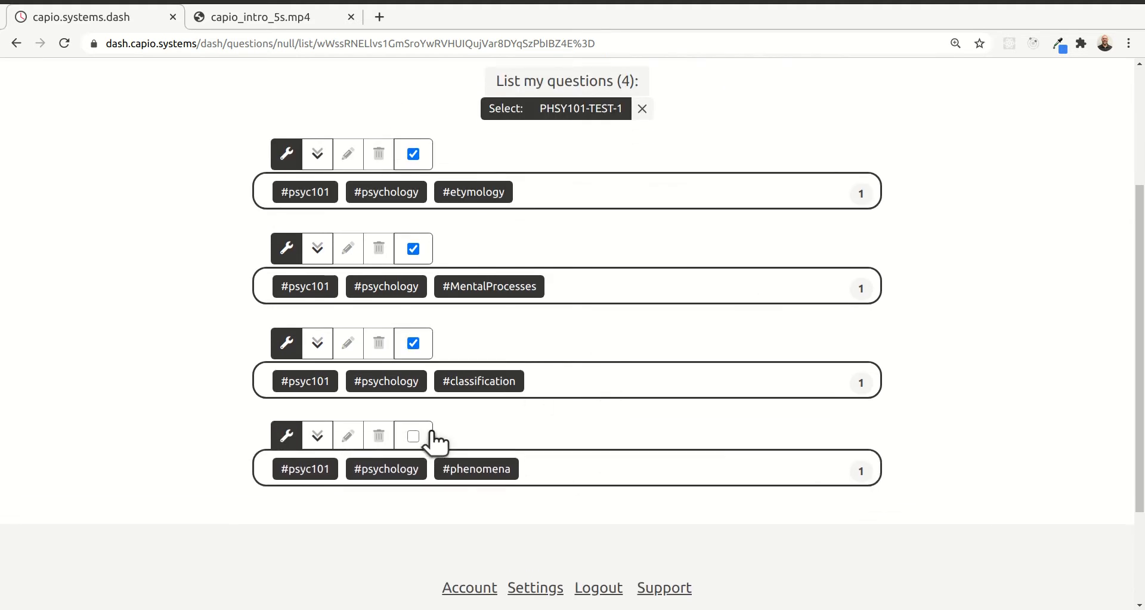
click(414, 443)
scroll(767, 435, up, 3)
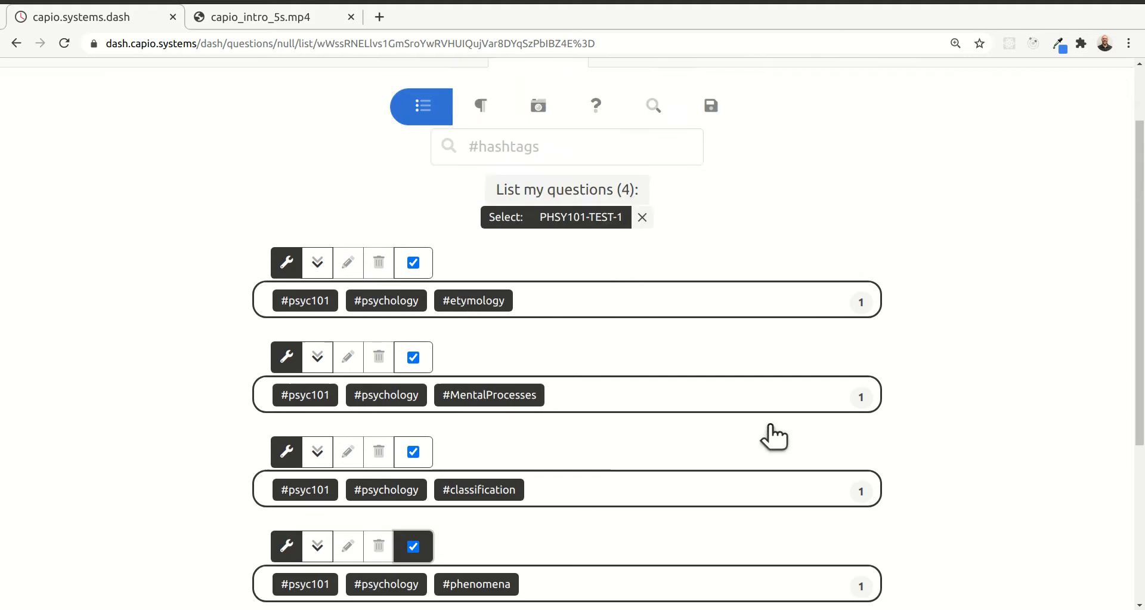
scroll(664, 343, down, 1)
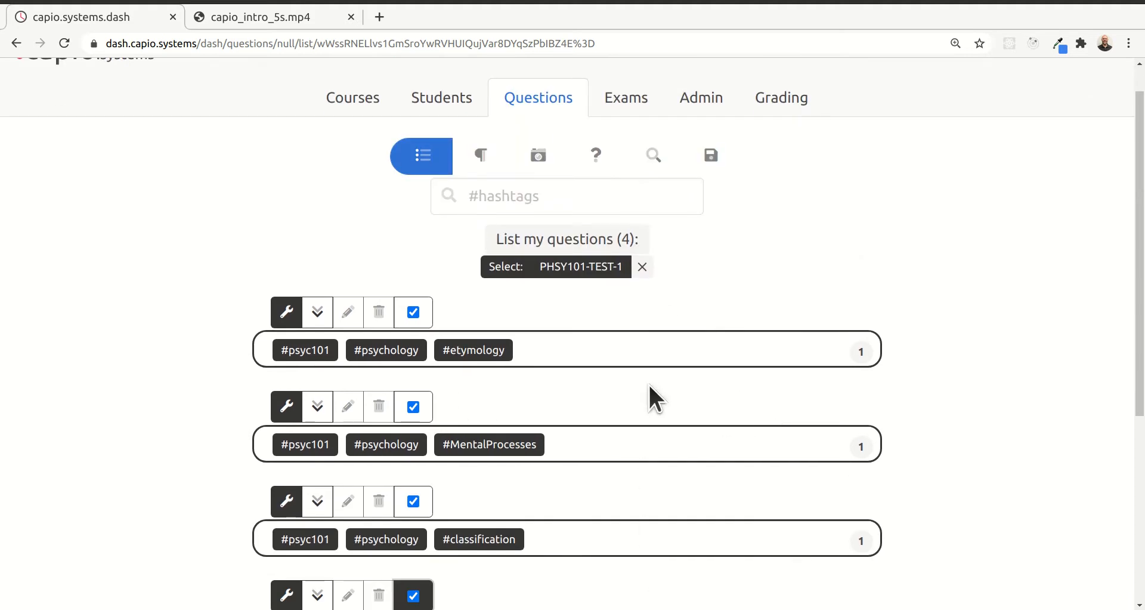
Search the questions by the hashtags psyc101 and phenomena
click(525, 194)
scroll(567, 196, down, 1)
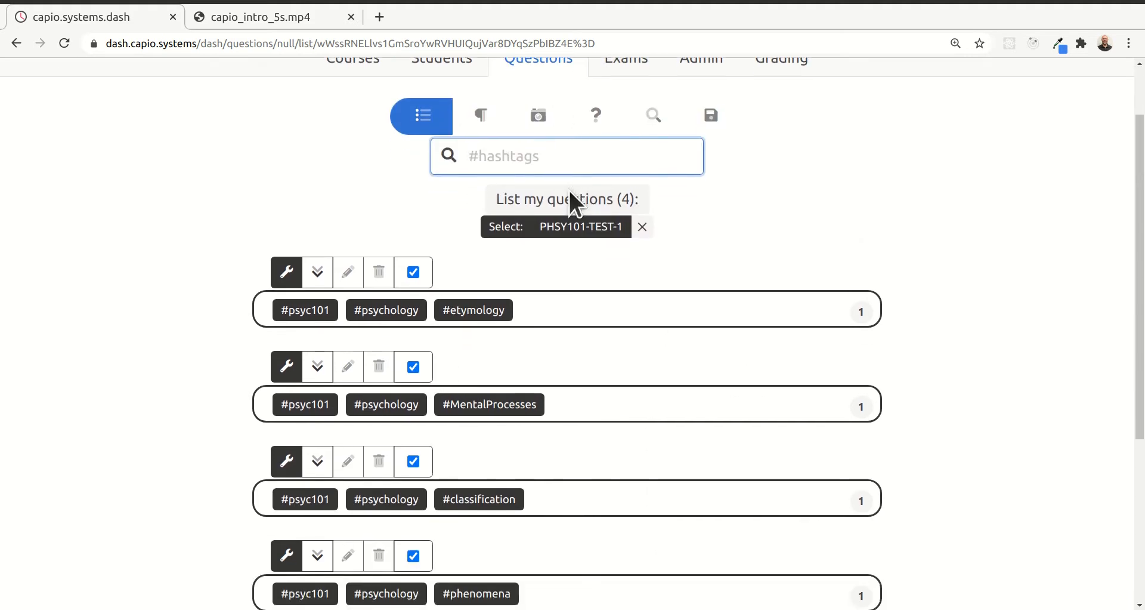
text(psyc101)
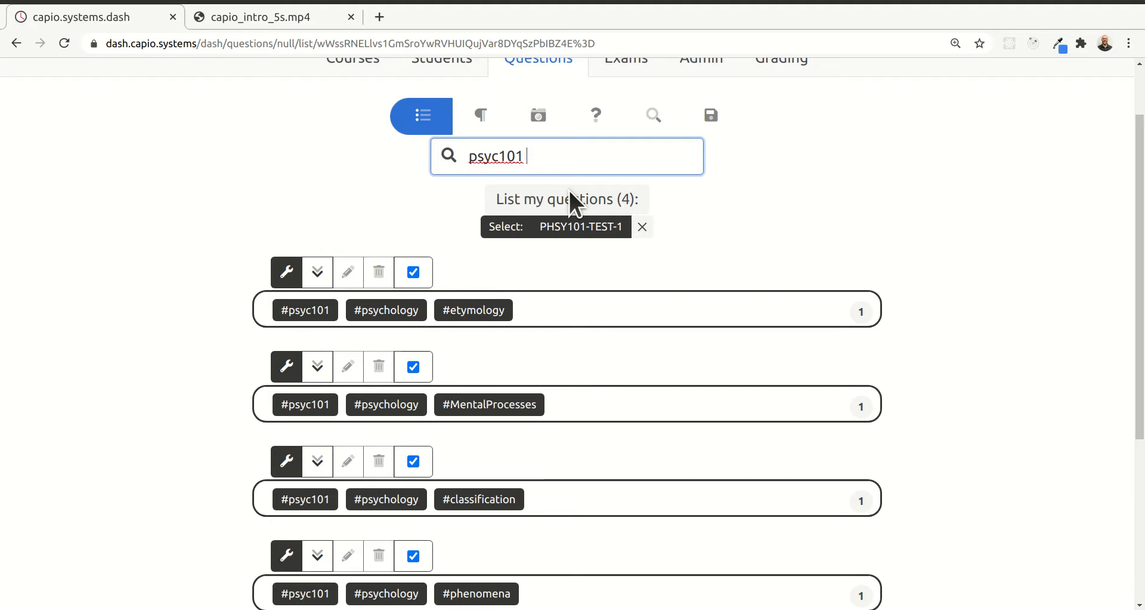
text( phe)
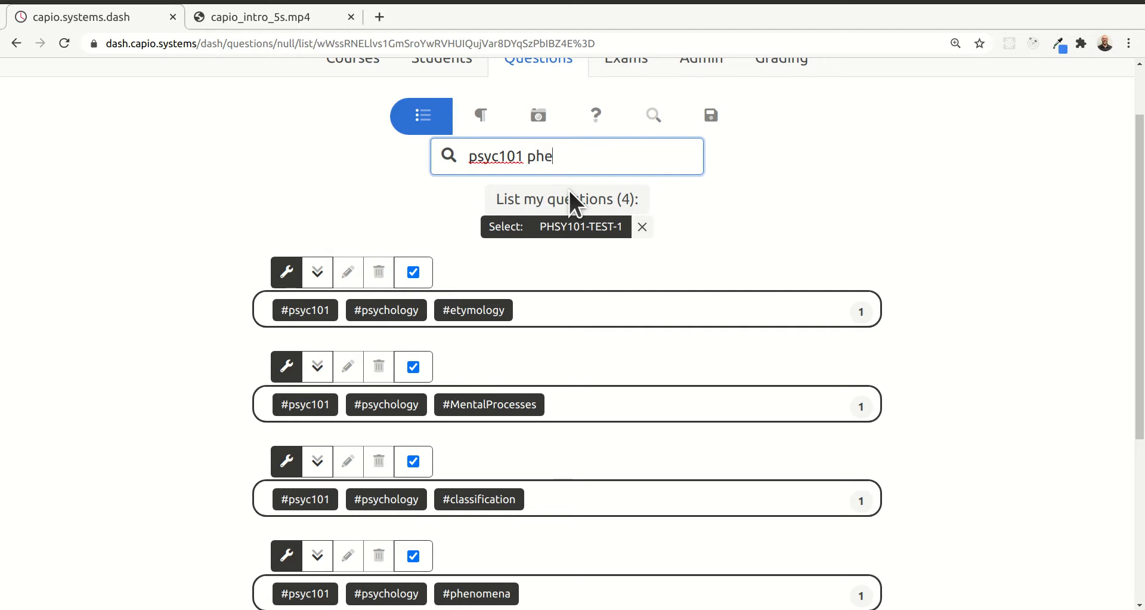
text(nomena)
key(Return)
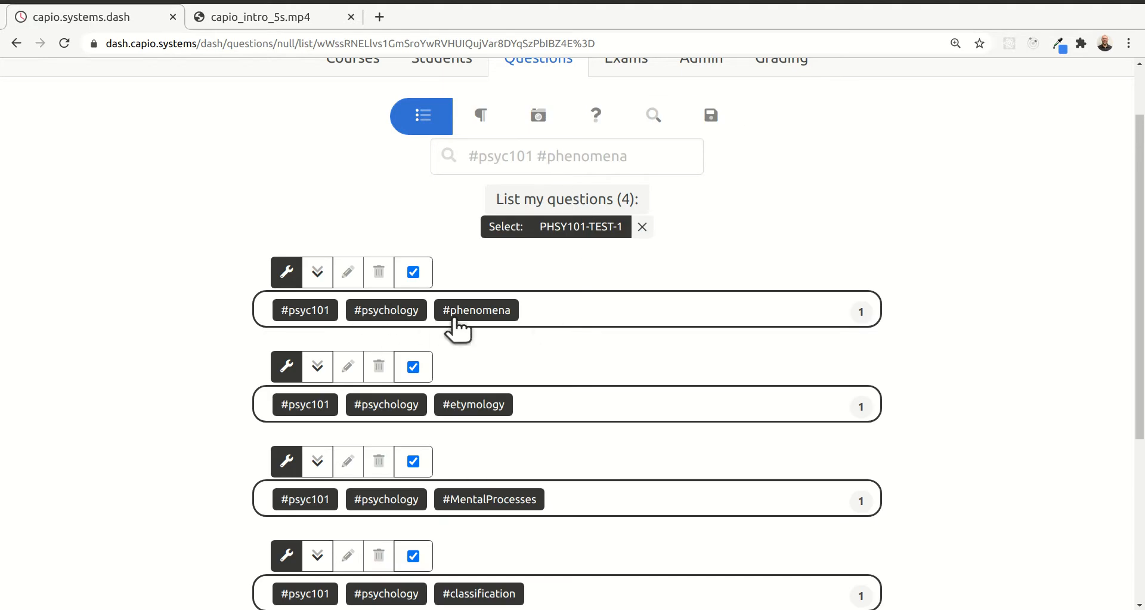
Expand the #phenomena, #etymology and #MentalProcesses question groups and read their questions and answers
scroll(581, 316, down, 3)
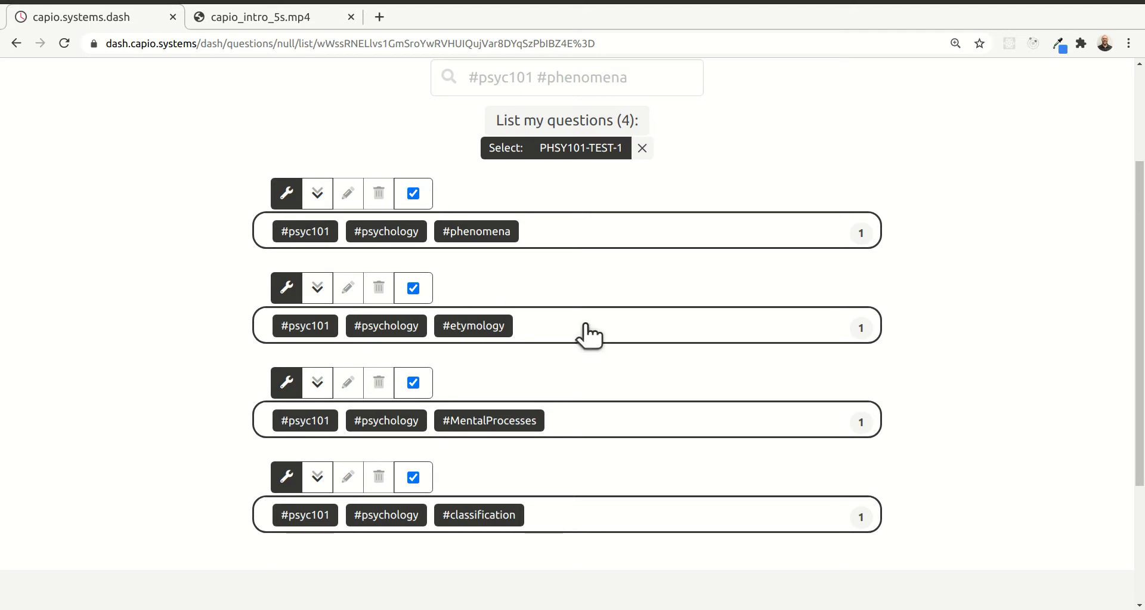
click(318, 195)
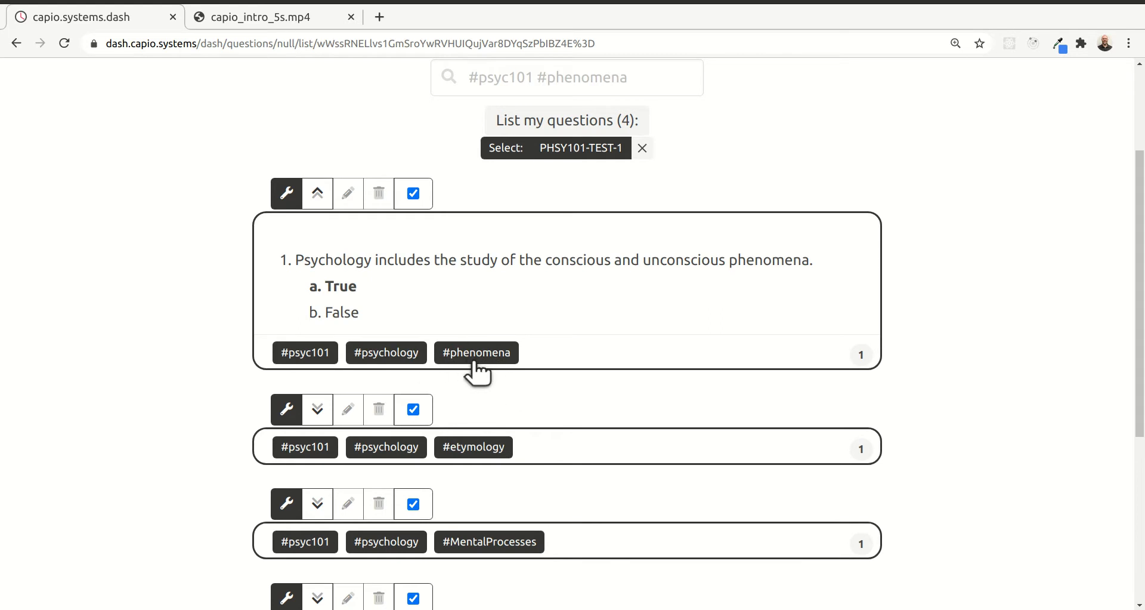
scroll(417, 340, down, 2)
click(322, 334)
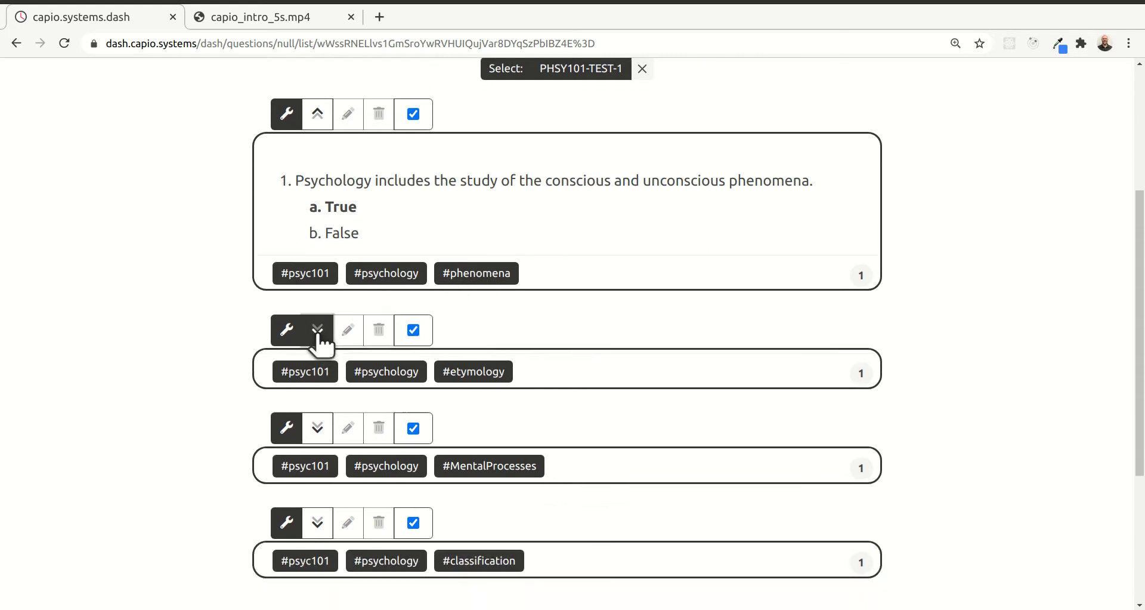
scroll(512, 331, down, 2)
click(316, 492)
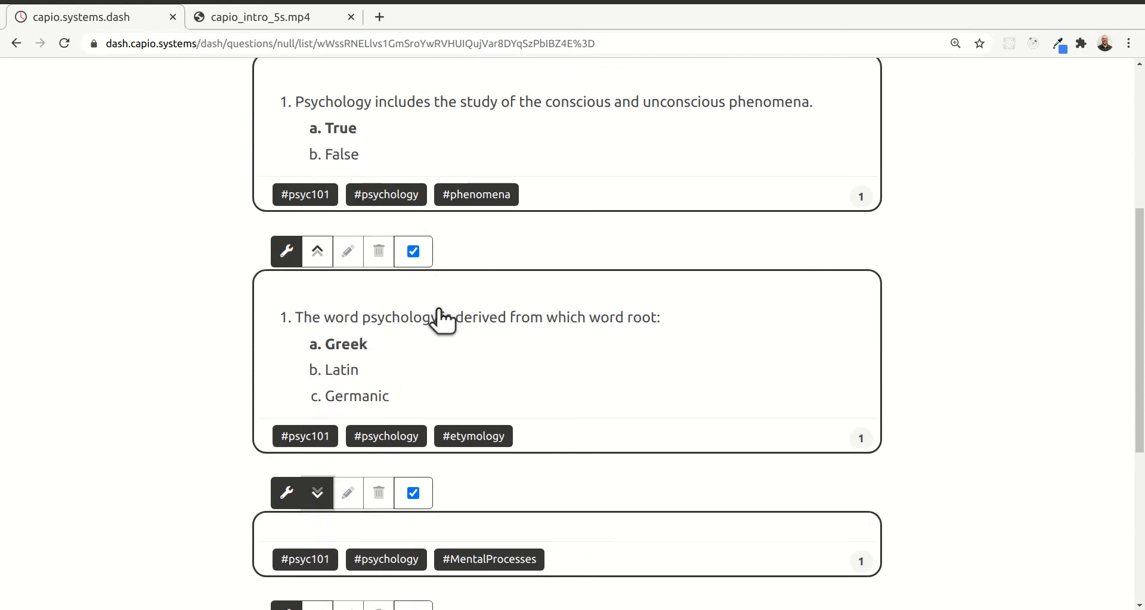
scroll(438, 322, down, 3)
scroll(446, 313, down, 4)
scroll(450, 343, up, 9)
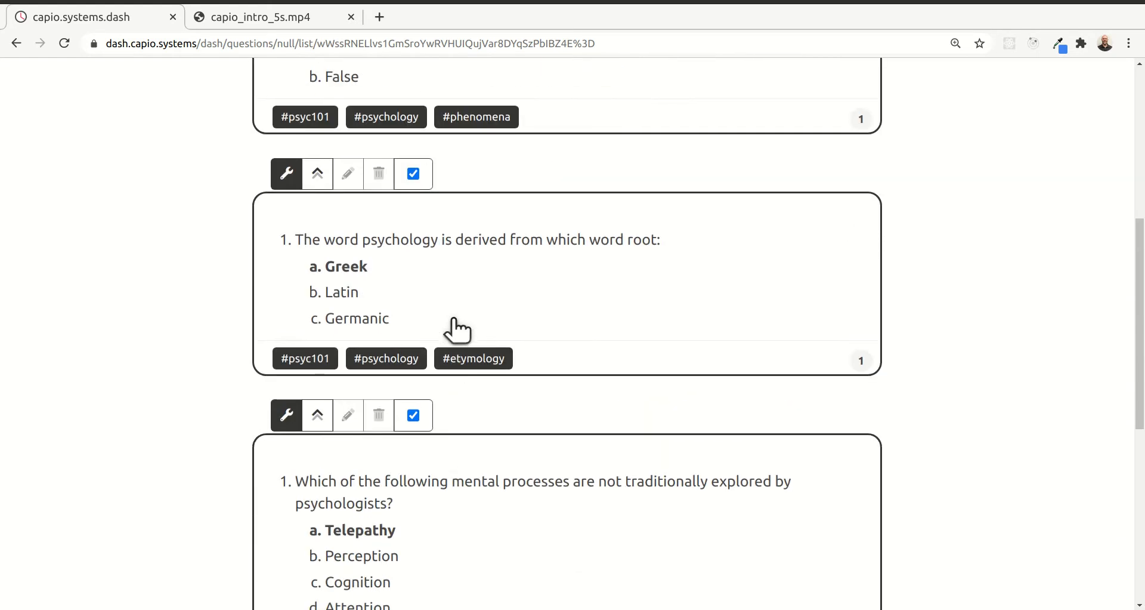
scroll(573, 299, up, 3)
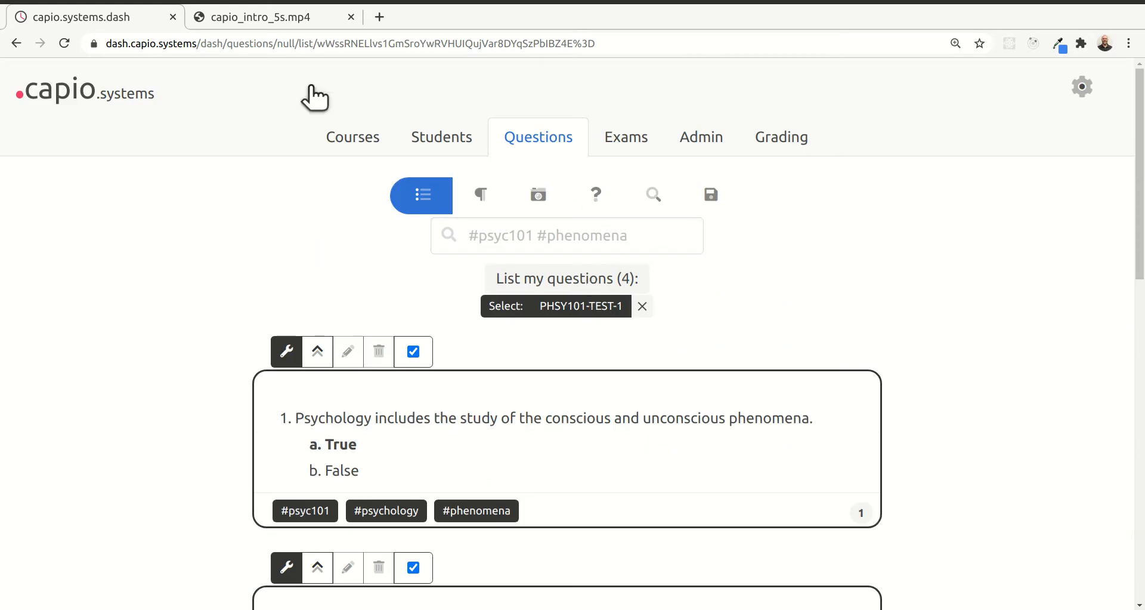
Return to the exam list, check the exam's question count, and reopen the question selection for PHSY101-TEST-1
click(16, 43)
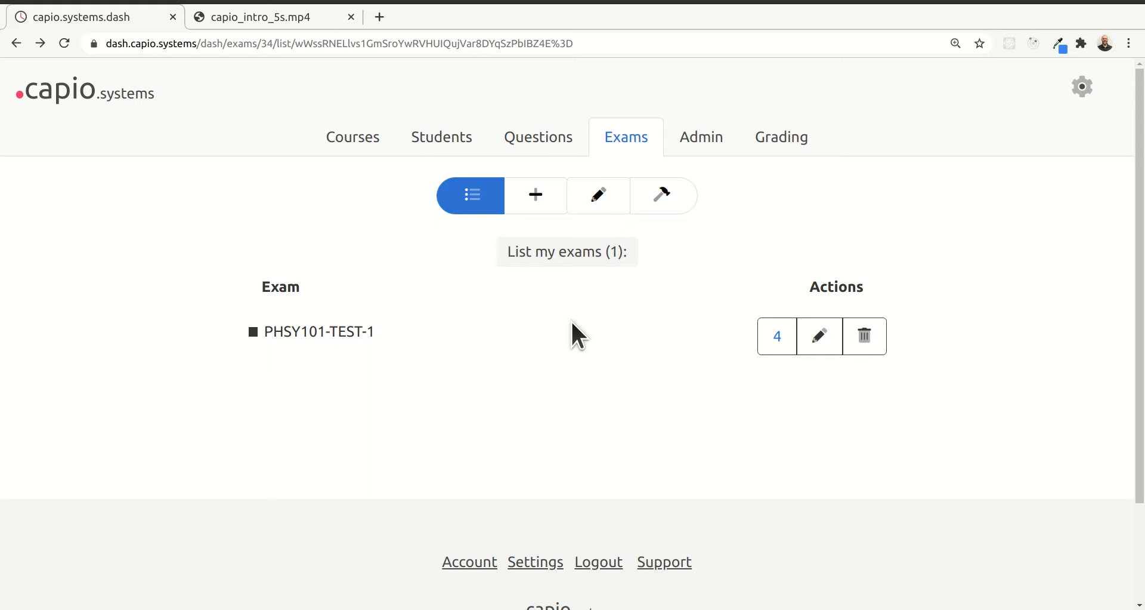
click(777, 338)
scroll(703, 310, down, 3)
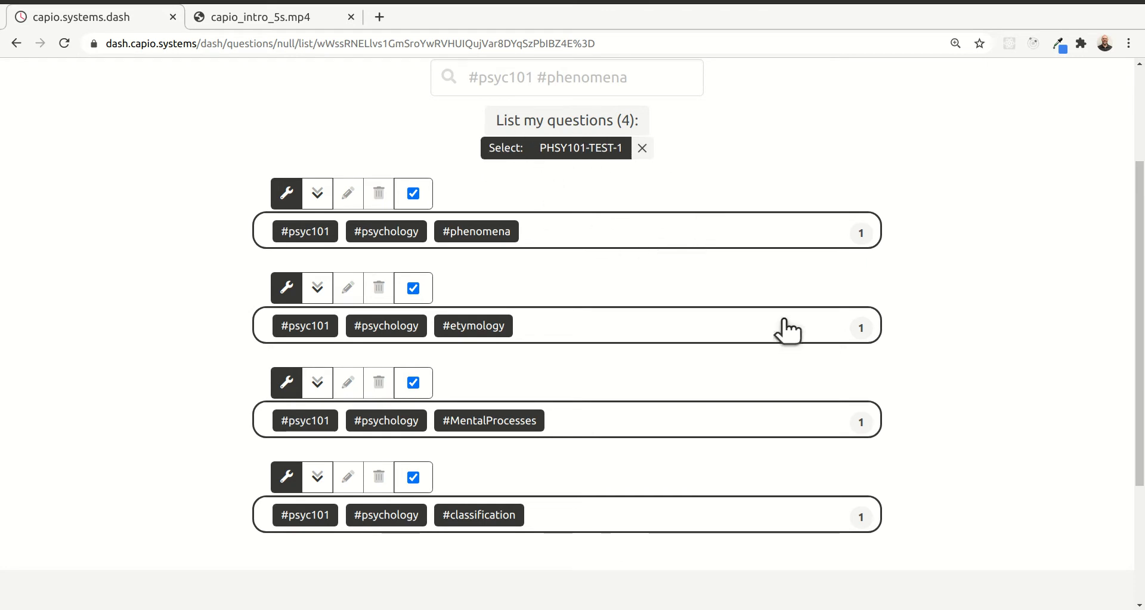
scroll(783, 329, up, 3)
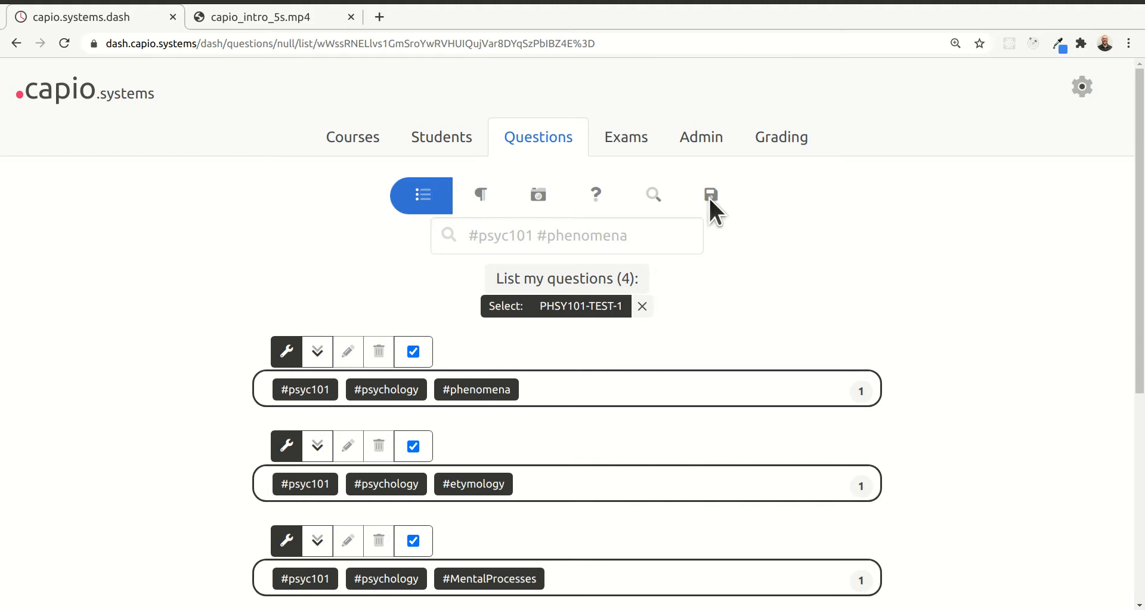
scroll(767, 261, down, 2)
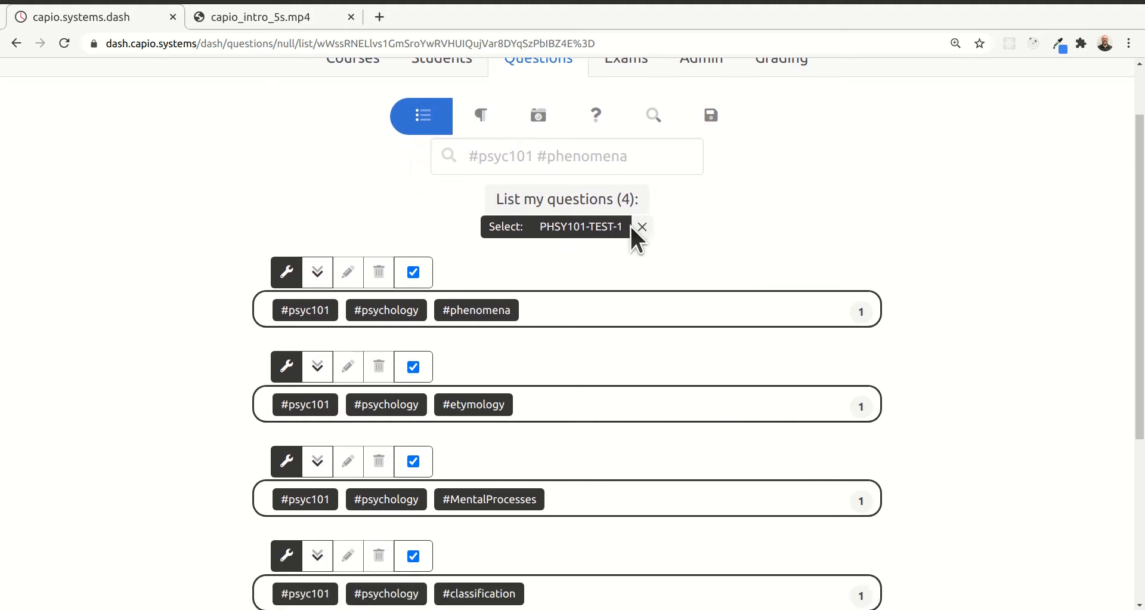
End question selection for PHSY101-TEST-1, check the plain question list, and return to the exams
click(642, 226)
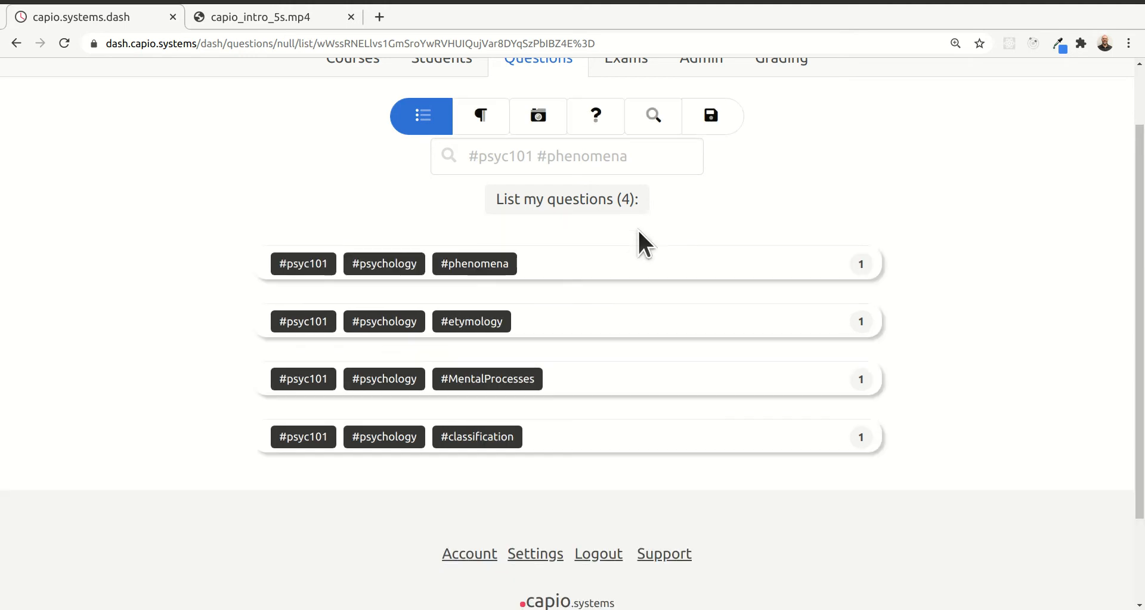
scroll(624, 248, up, 2)
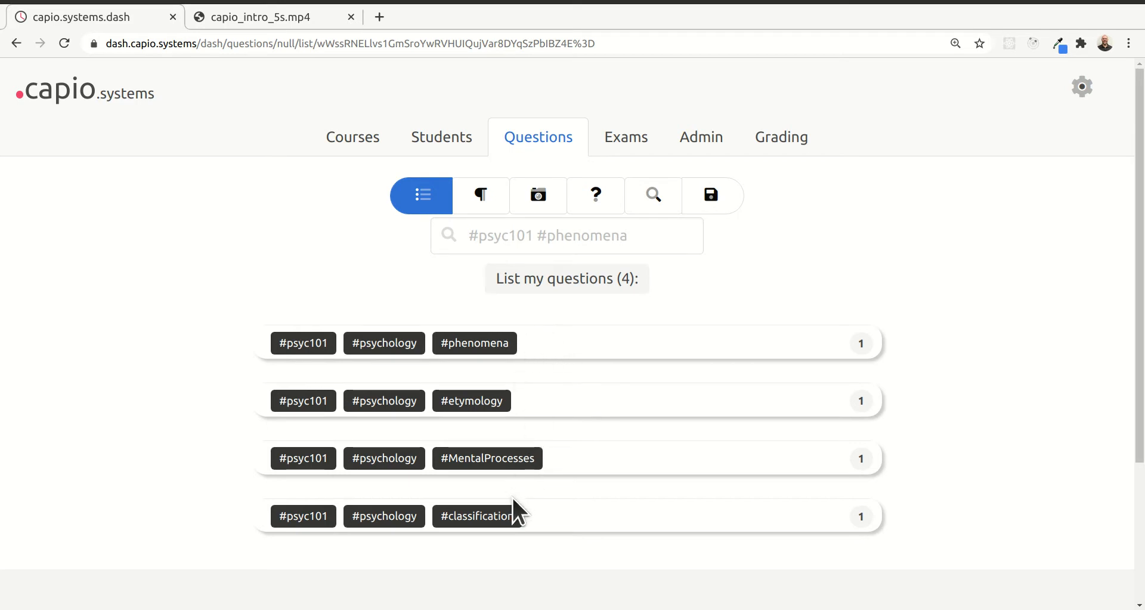
click(626, 136)
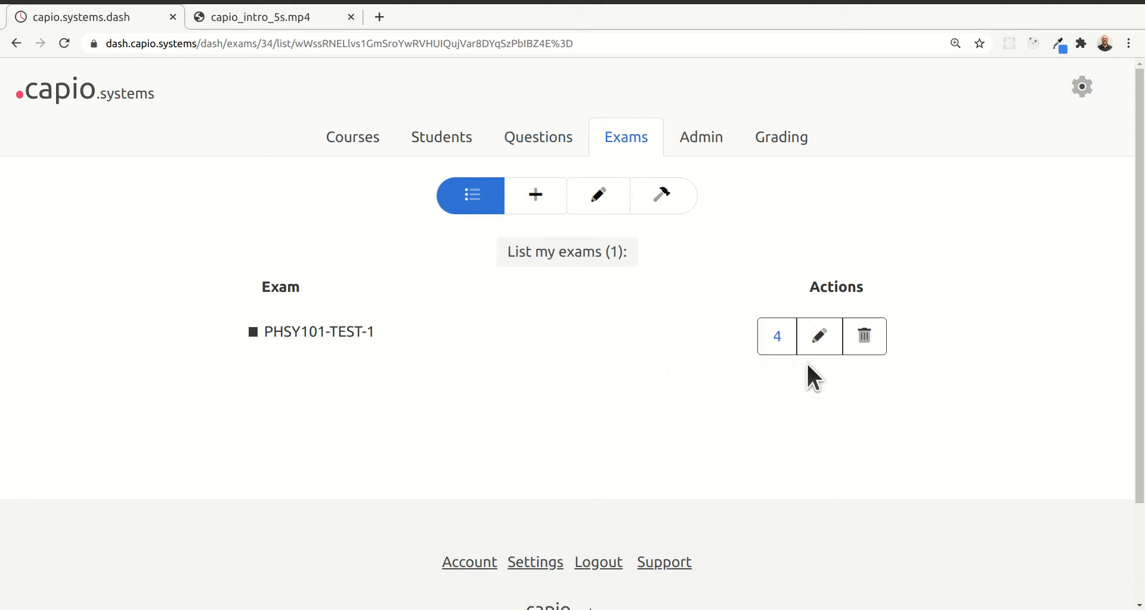
Reopen the exam's question selection, try removing the #phenomena question group, and cancel the removal
scroll(527, 261, down, 4)
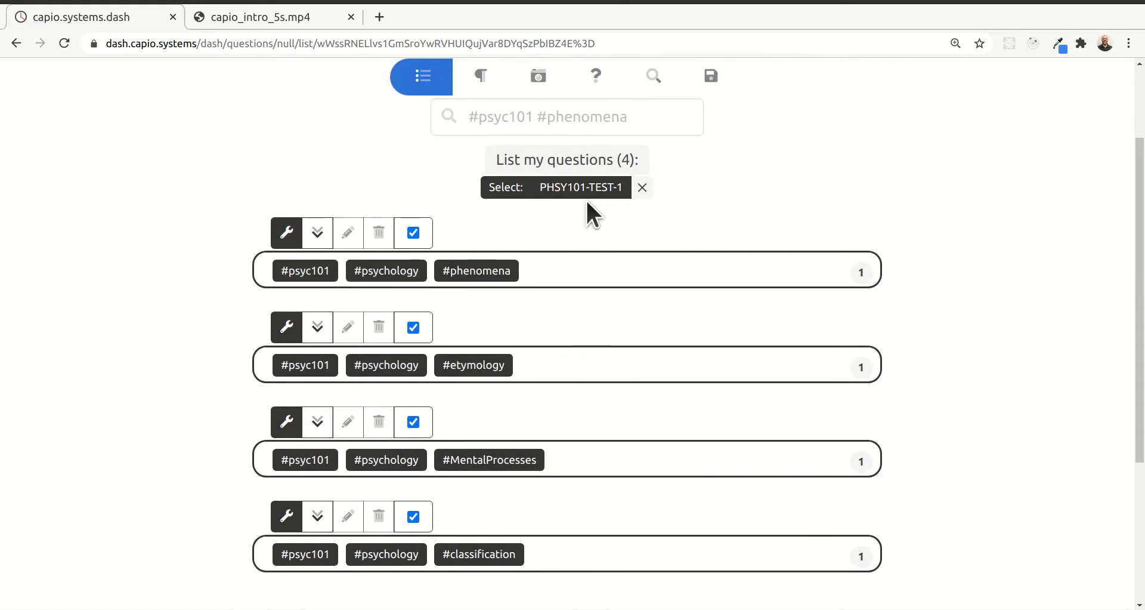
click(416, 236)
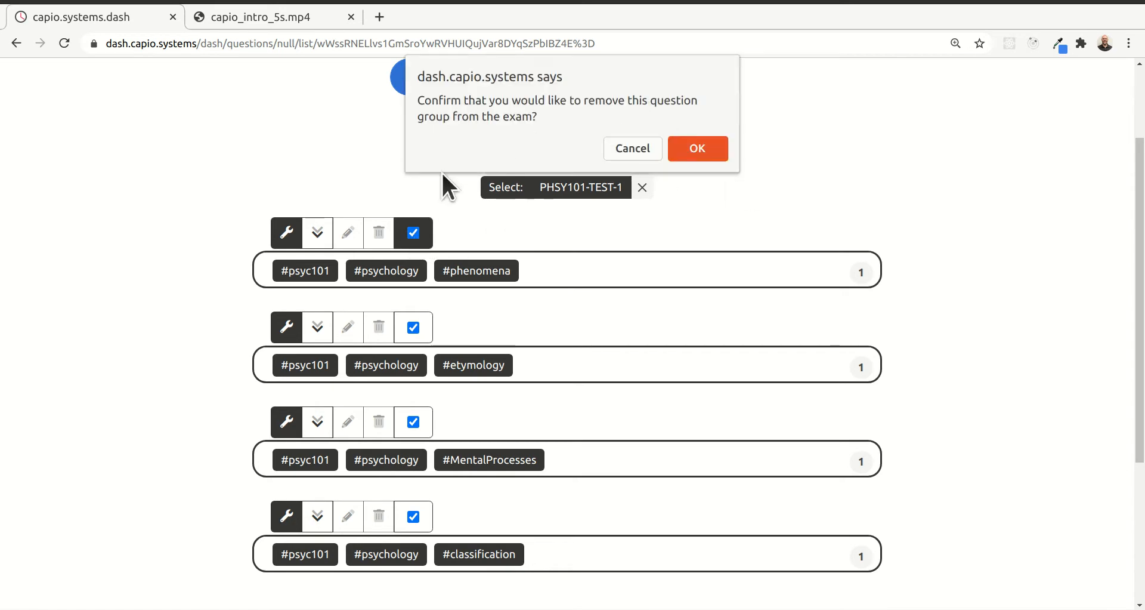
click(640, 146)
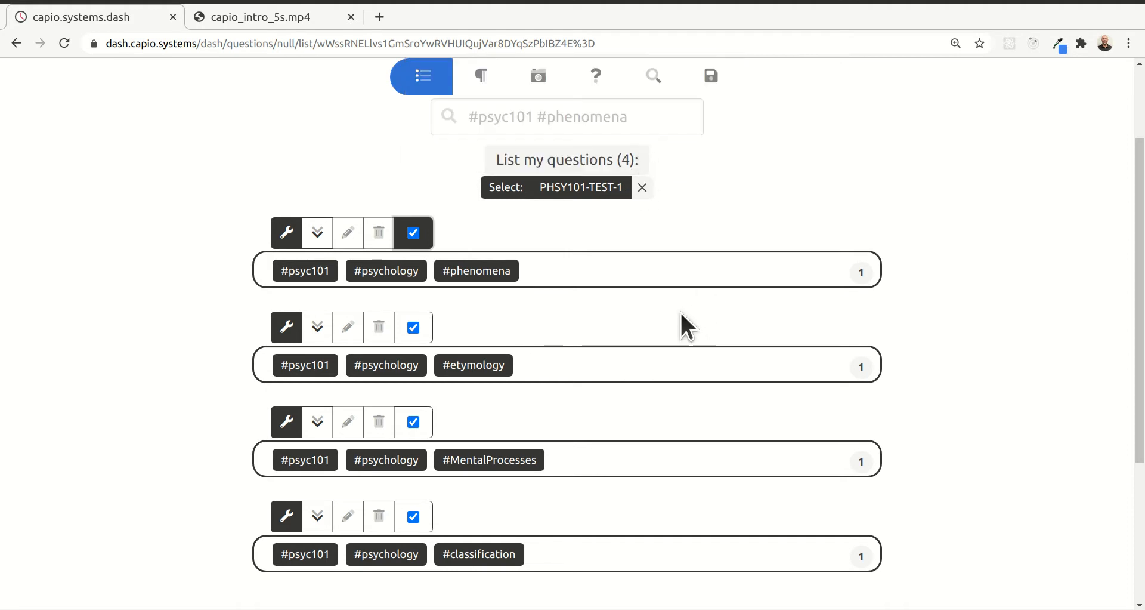
Return to the exams and open a preview of the PHSY101-TEST-1 exam
scroll(686, 309, up, 3)
click(622, 146)
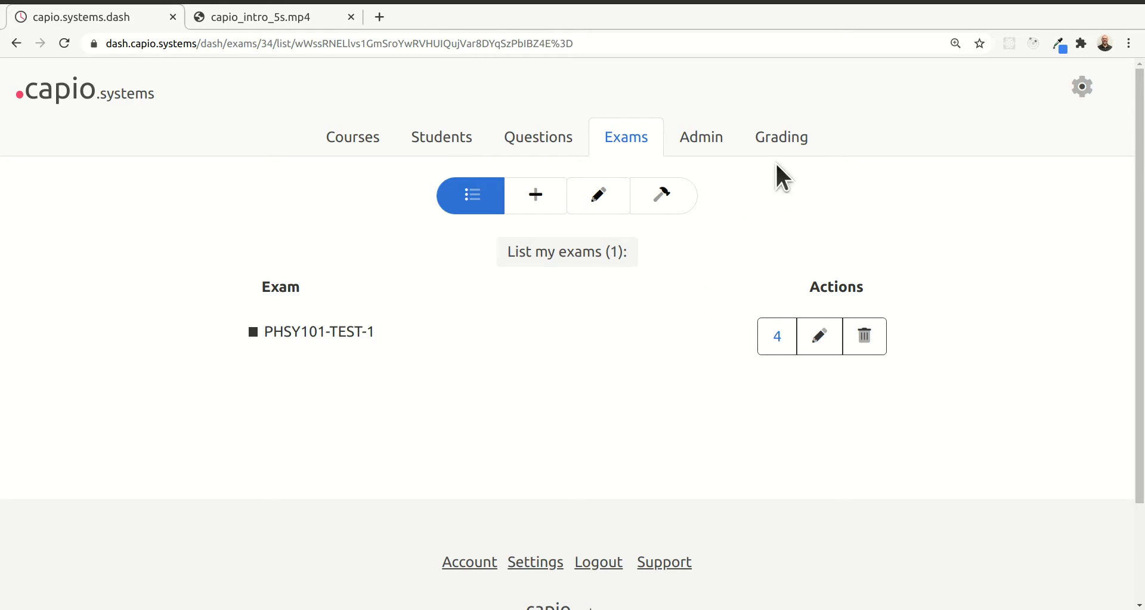
click(664, 194)
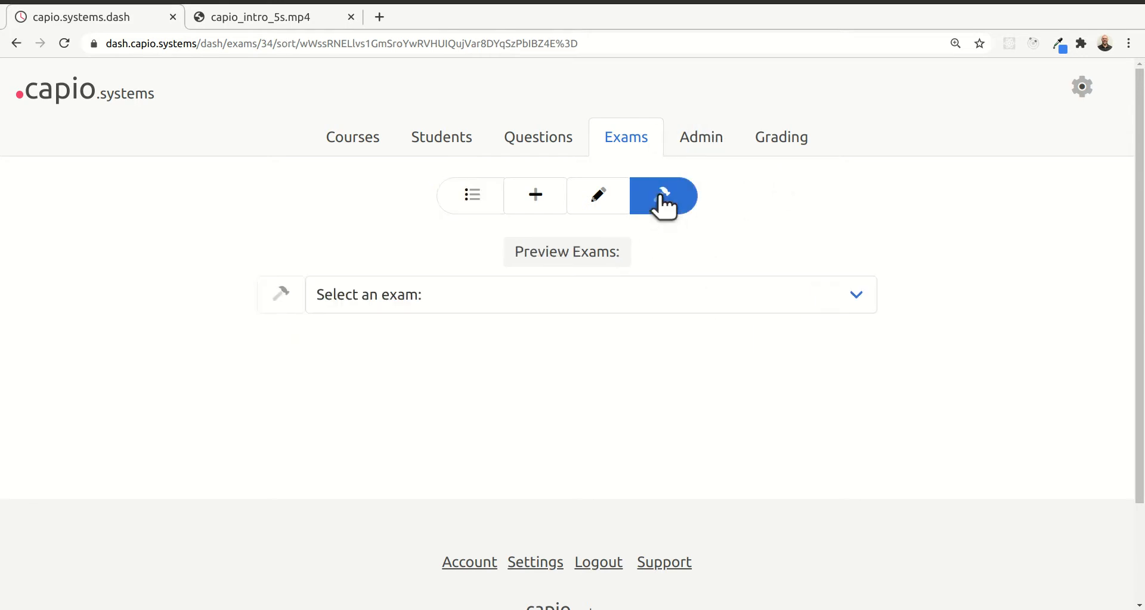
click(854, 299)
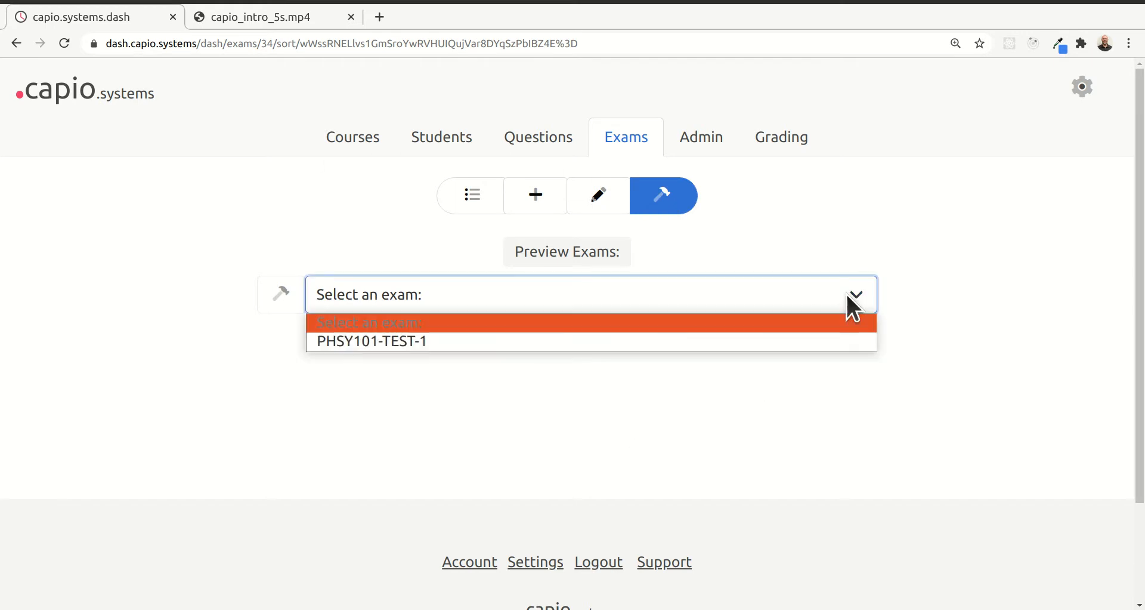
click(398, 340)
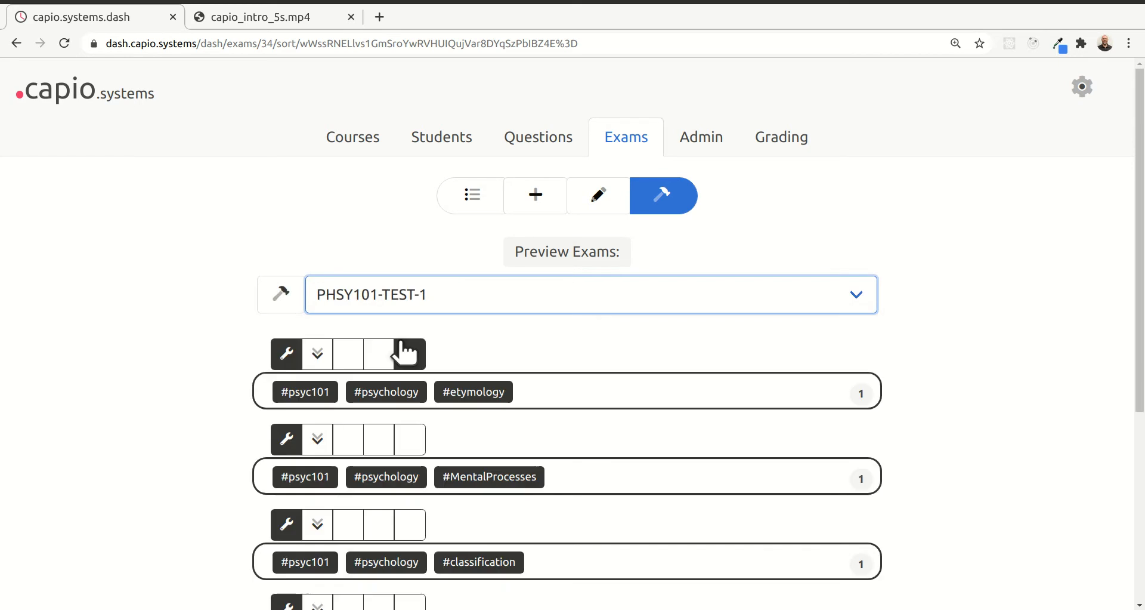
Examine the order and controls of the previewed question groups, and expand the #etymology group
scroll(615, 272, down, 2)
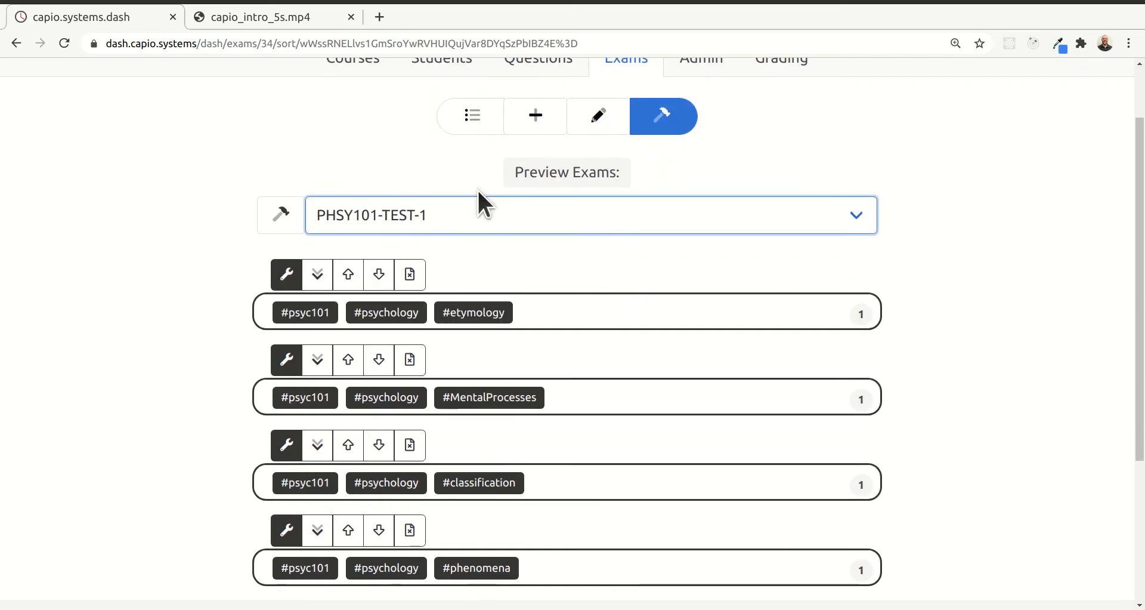
scroll(560, 382, down, 1)
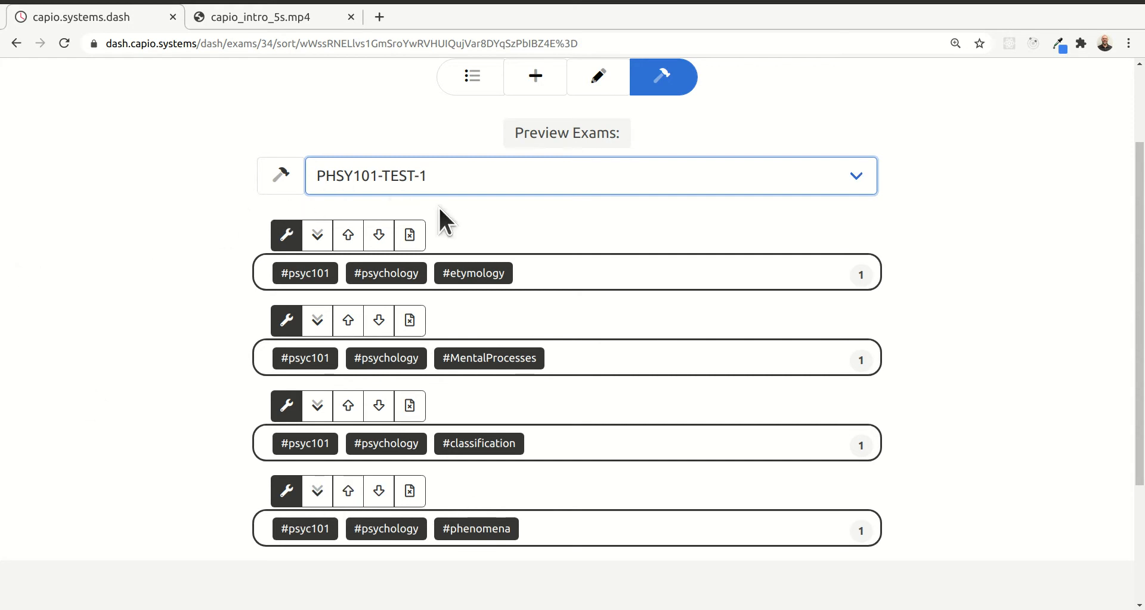
click(316, 237)
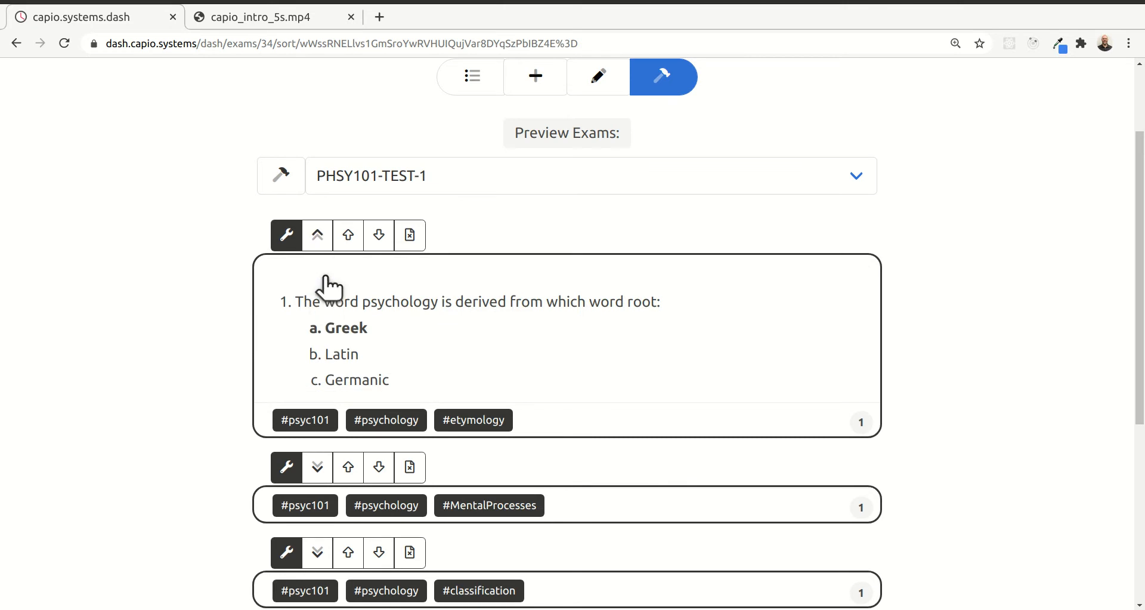
Collapse the #etymology group and move the #phenomena group up to first place, then back down to second, below #etymology
click(317, 235)
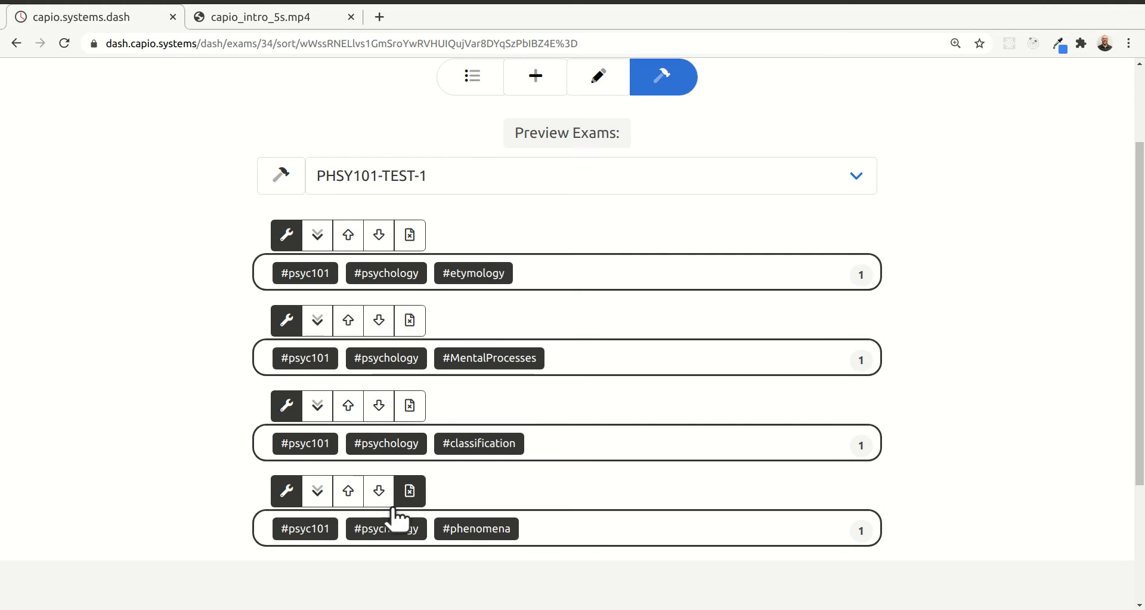
click(350, 492)
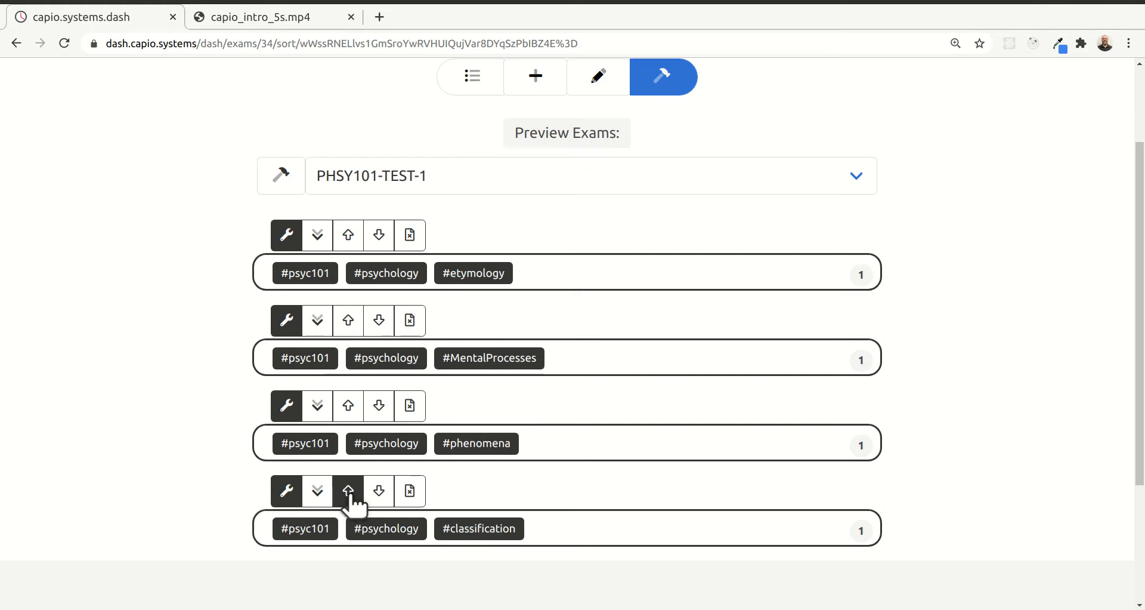
click(349, 406)
click(350, 322)
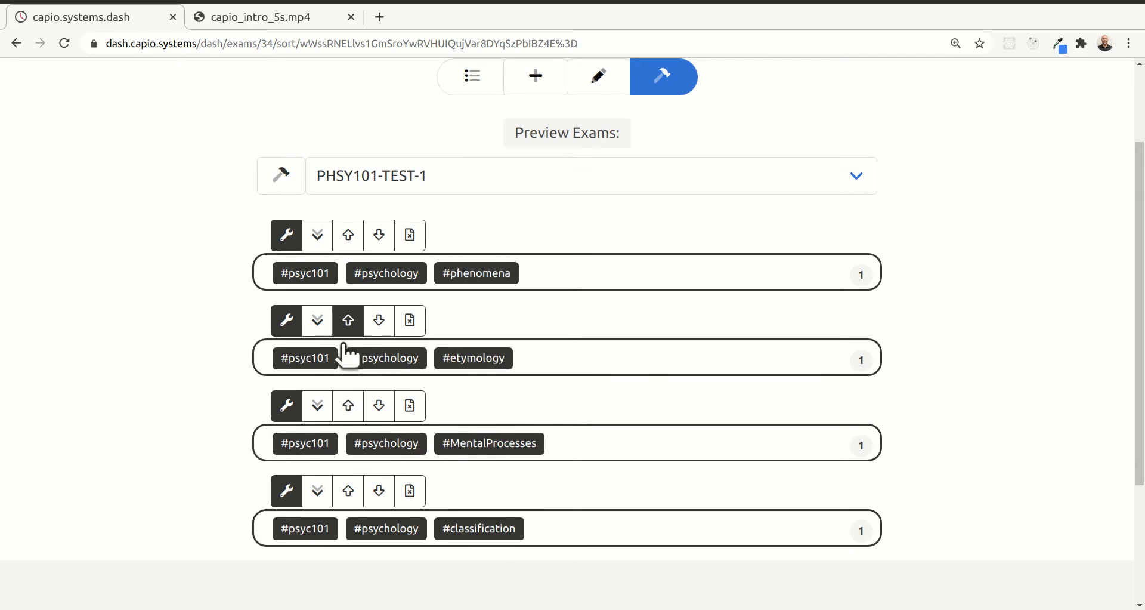
click(378, 236)
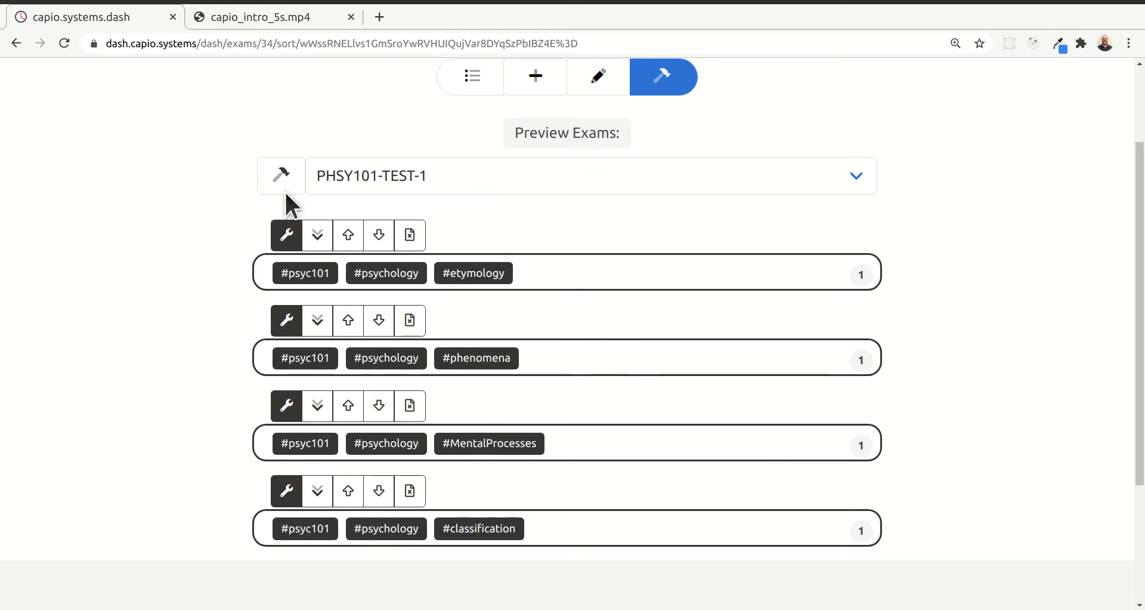
Request removal of the #etymology question from PHSY101-TEST-1 and cancel the removal
click(411, 235)
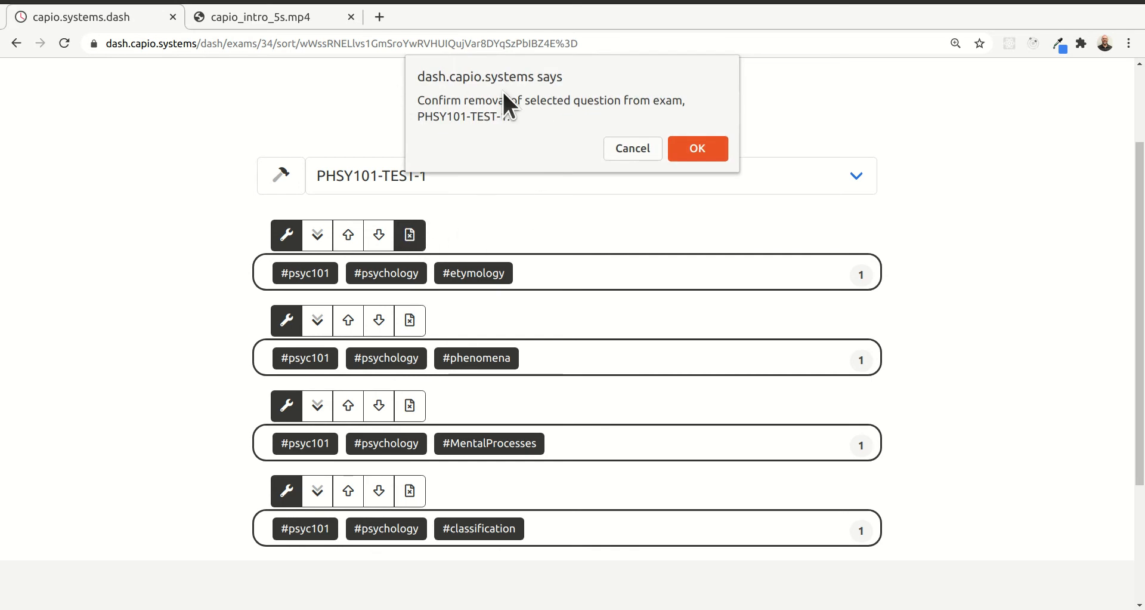
click(642, 145)
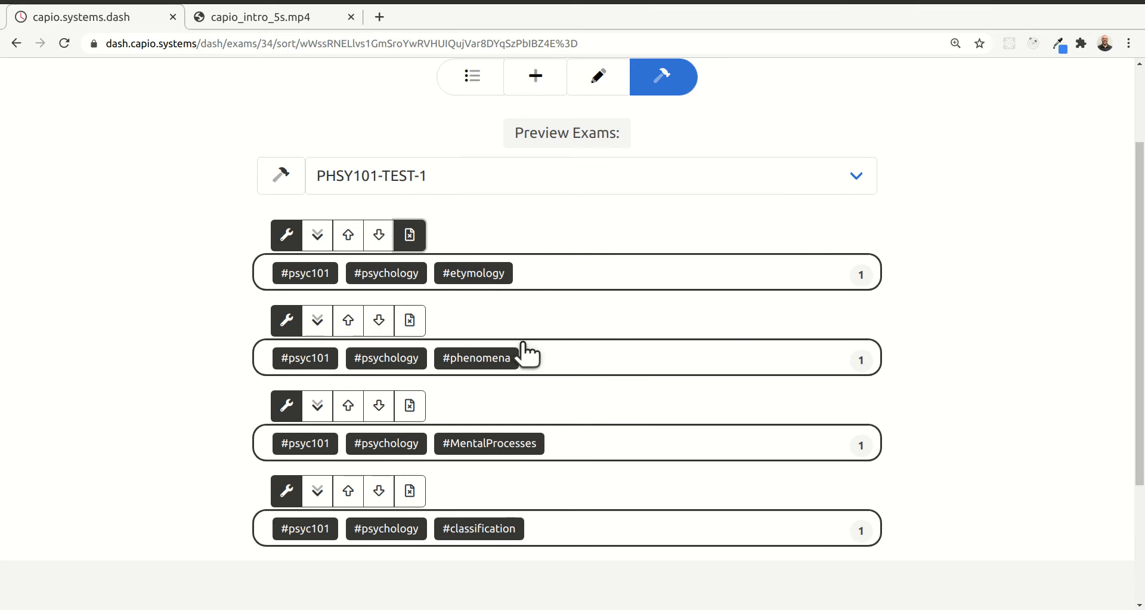
Open the paged exam preview of PHSY101-TEST-1 and read the instructions on its first page
scroll(537, 323, up, 1)
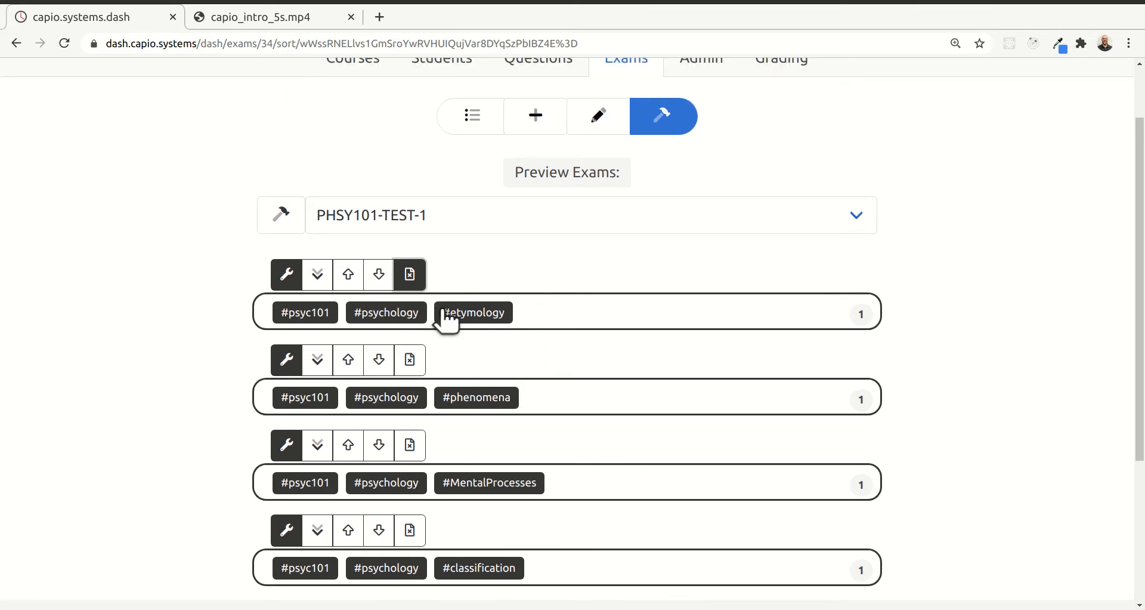
click(281, 216)
scroll(195, 254, down, 3)
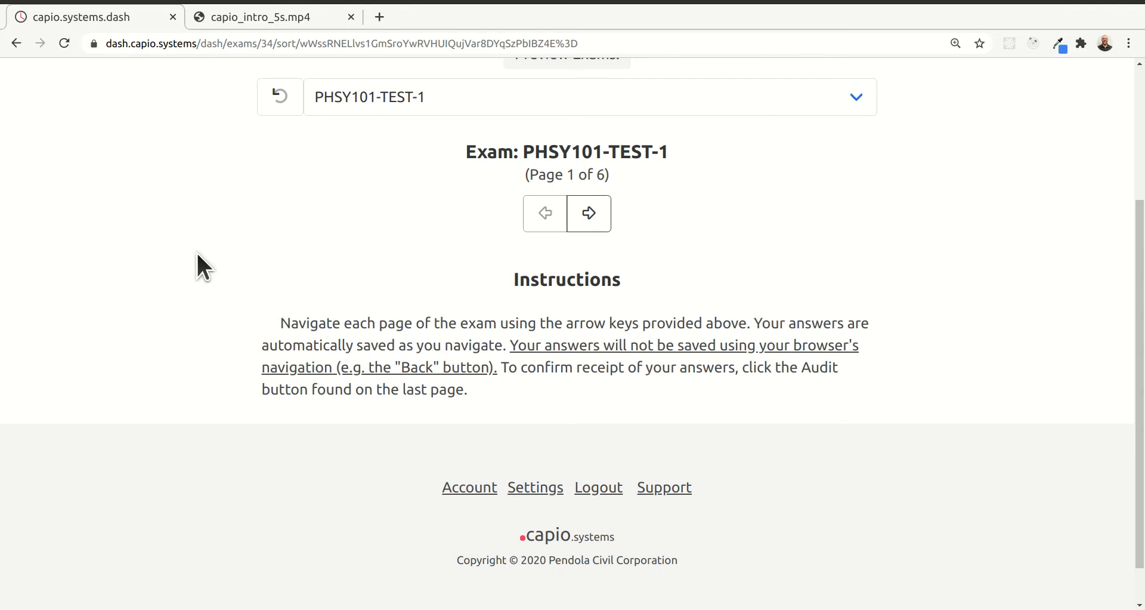
scroll(197, 252, up, 2)
scroll(197, 252, down, 3)
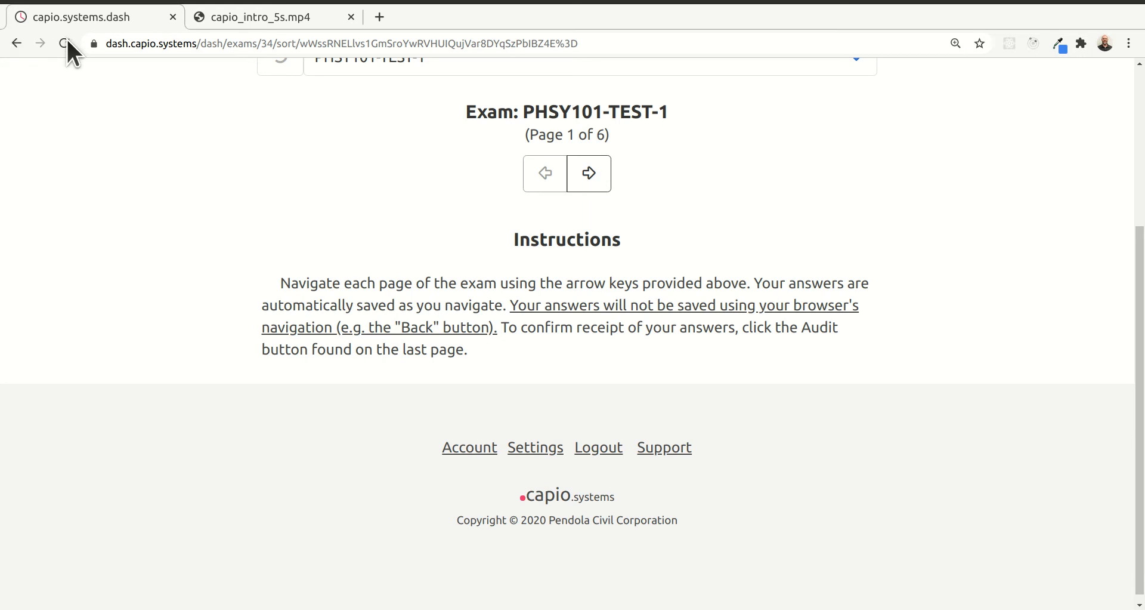
scroll(529, 332, up, 3)
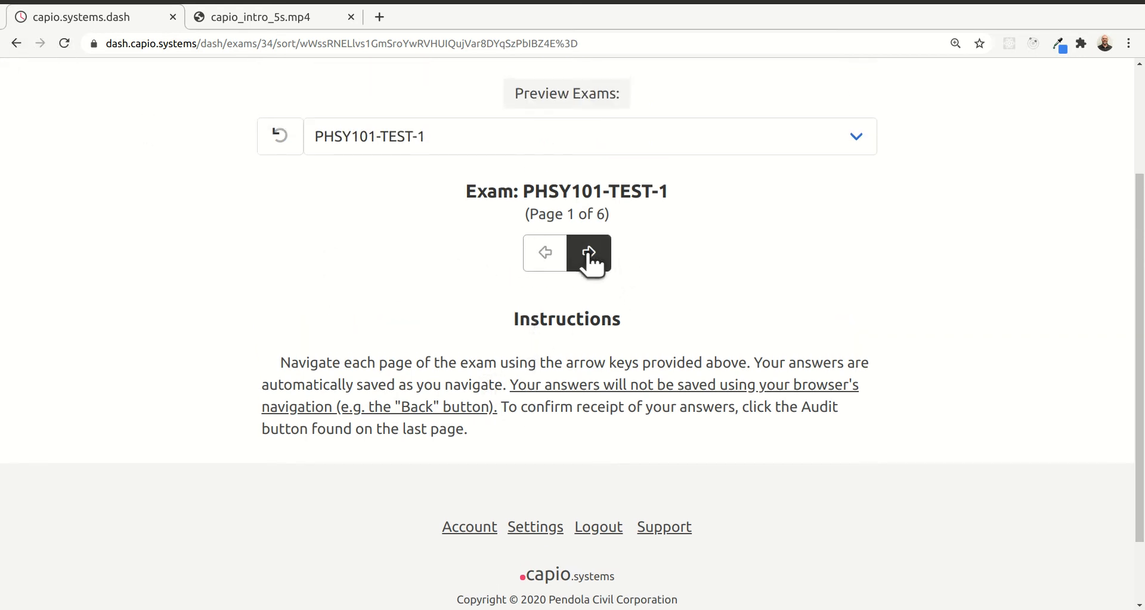
Page through the previewed exam from Question 1 to Question 4 and examine the final page with the Audit option
click(590, 253)
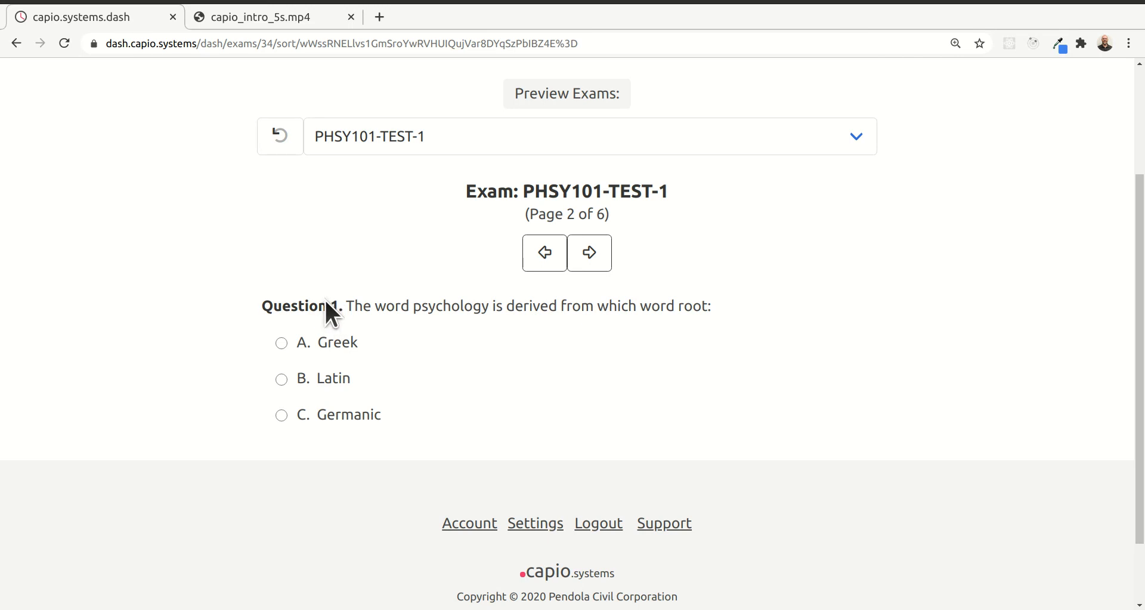
click(585, 264)
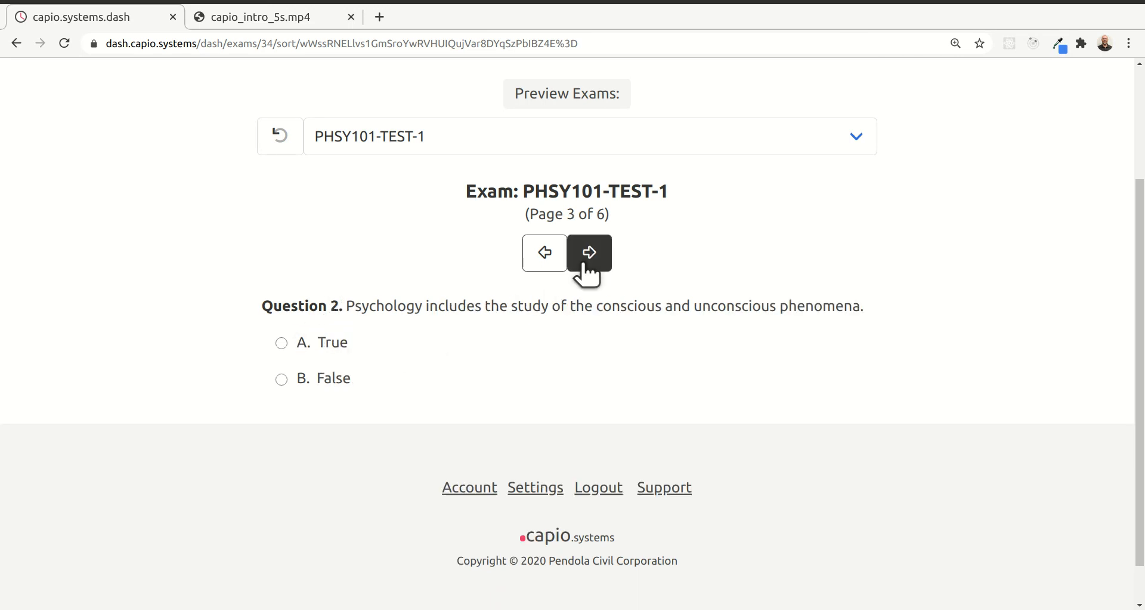
click(589, 259)
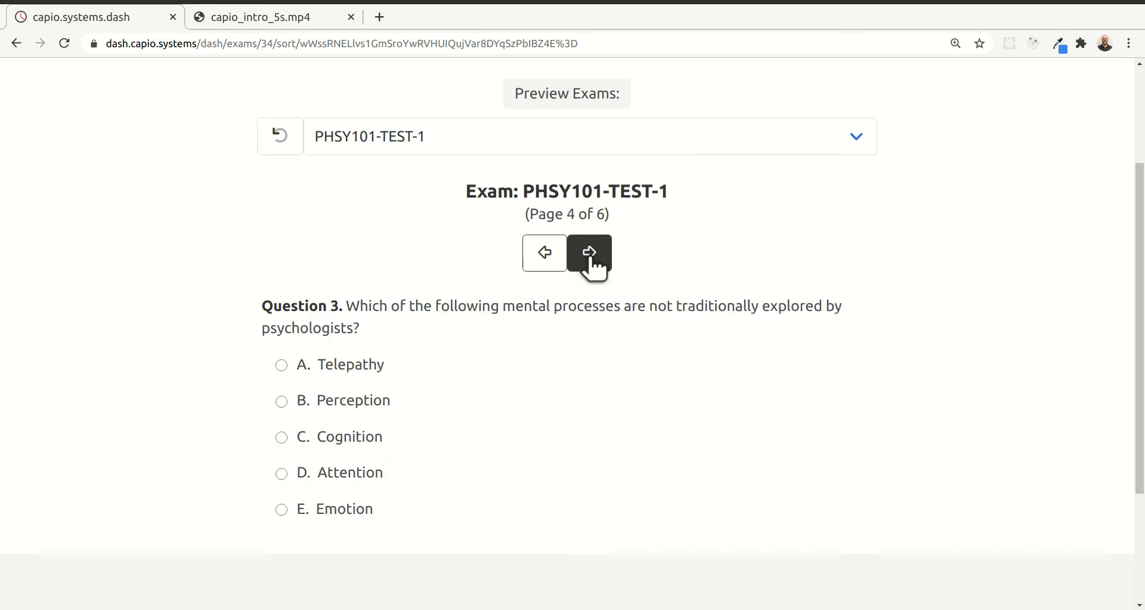
scroll(591, 267, down, 3)
click(589, 174)
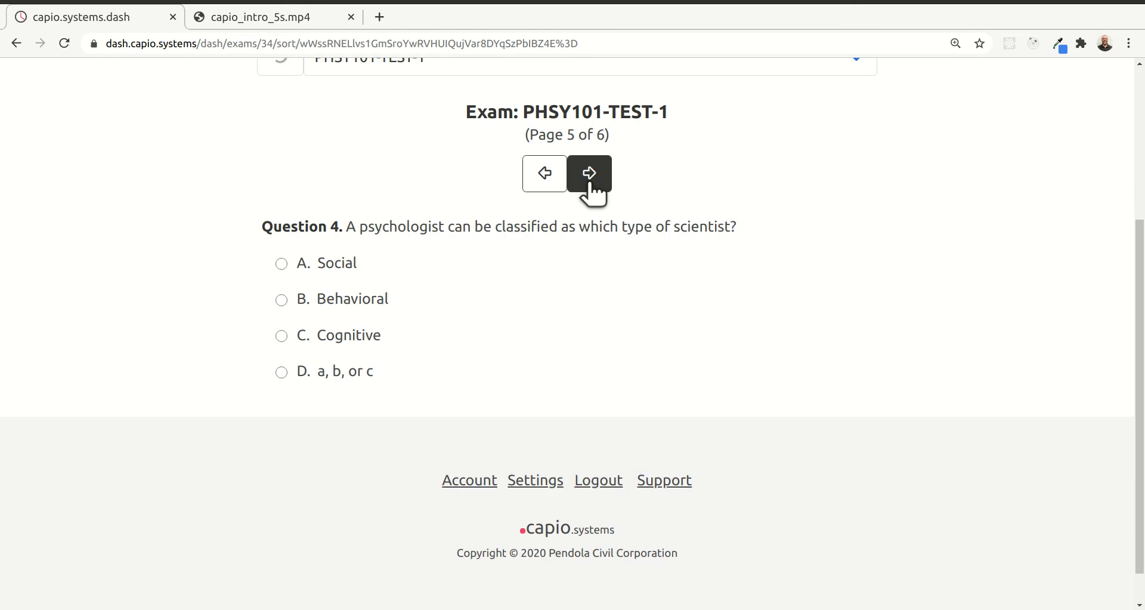
click(592, 177)
scroll(647, 292, up, 3)
scroll(647, 292, up, 1)
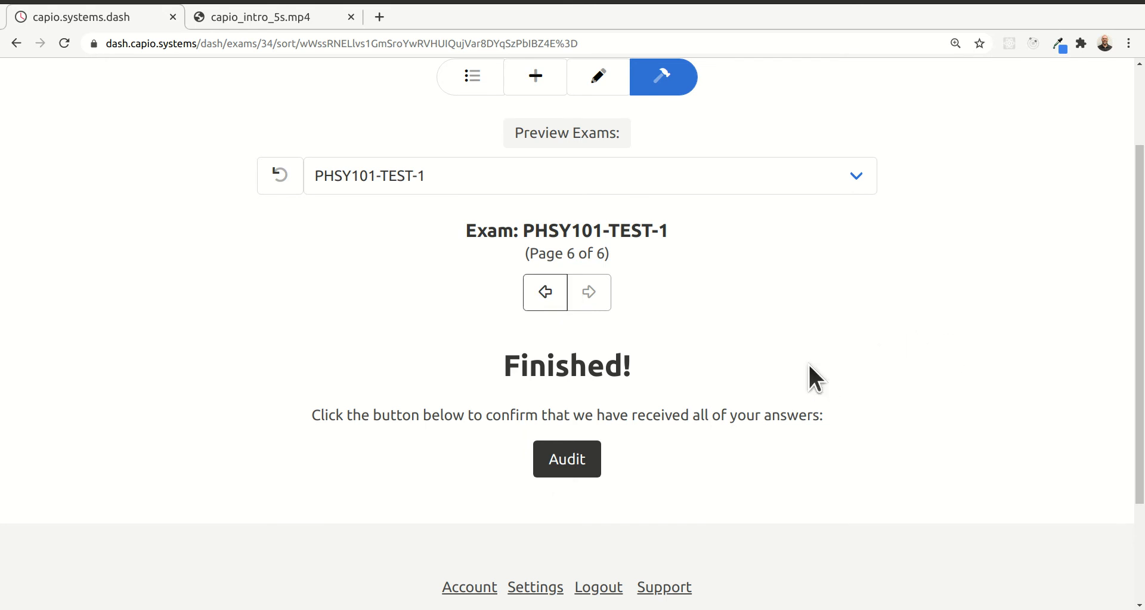
scroll(808, 363, up, 2)
scroll(807, 362, down, 4)
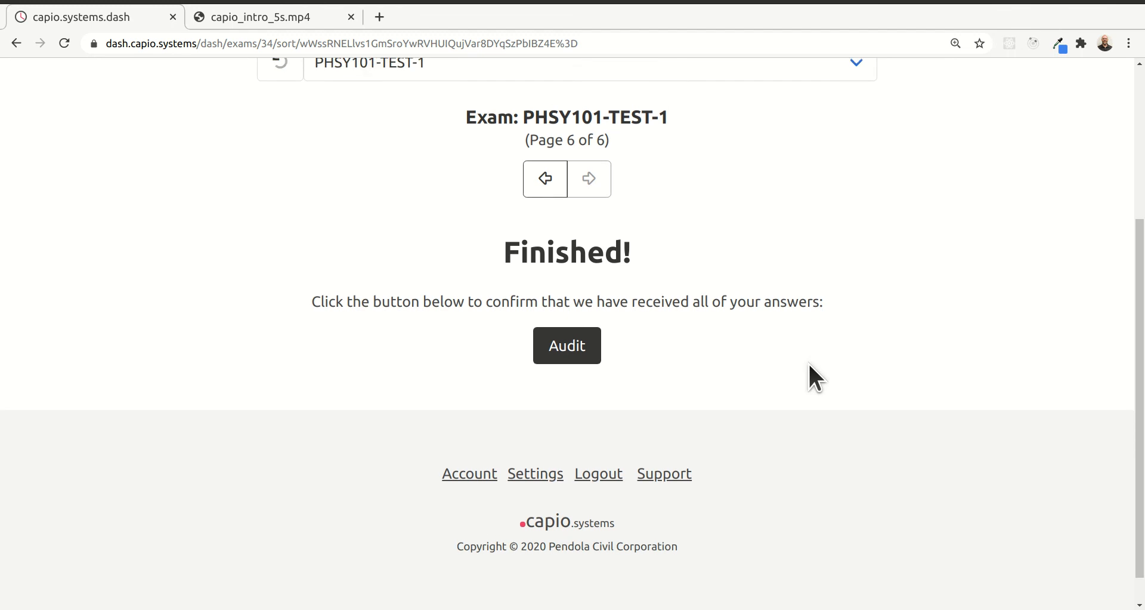
scroll(810, 365, up, 4)
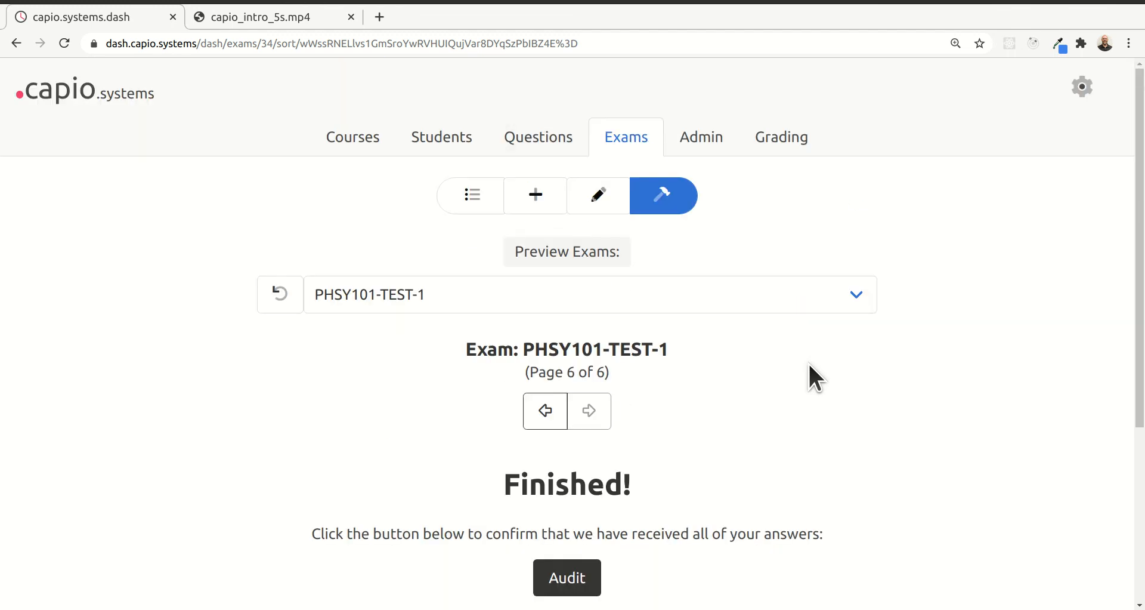